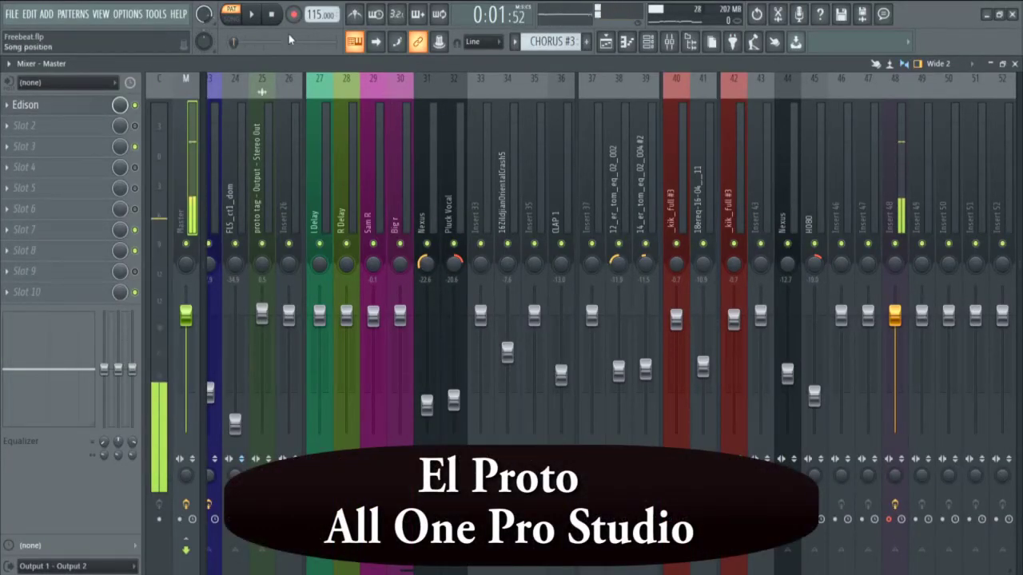
Show the Channel Rack over the mixer with F6 and start the CHORUS #3 pattern playing
{"action": "key", "text": "F6"}
{"action": "left_click", "coordinate": [252, 17]}
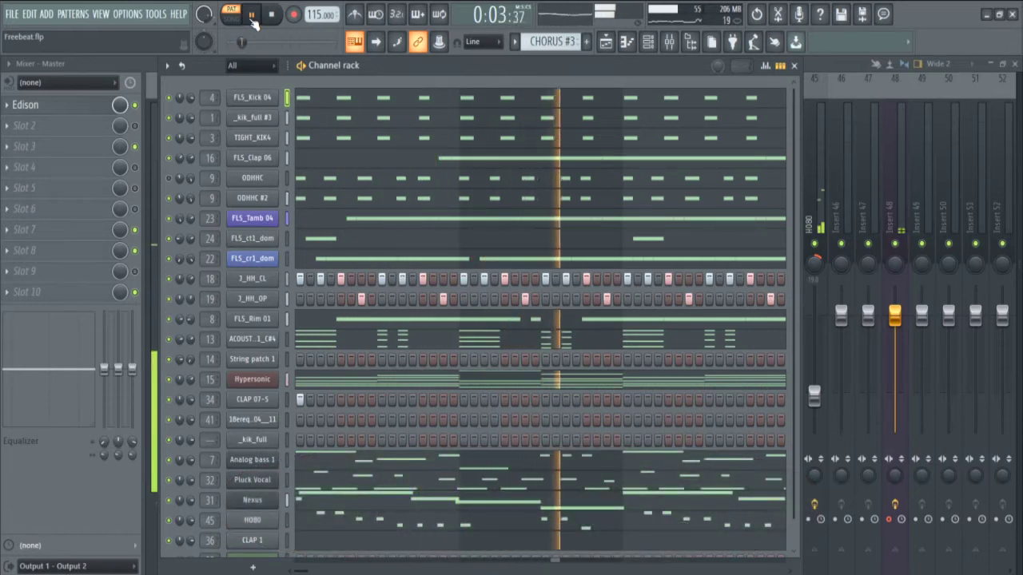
Play and stop the CHORUS #3 pattern a few times, then open a maximized piano roll
{"action": "left_click", "coordinate": [252, 18]}
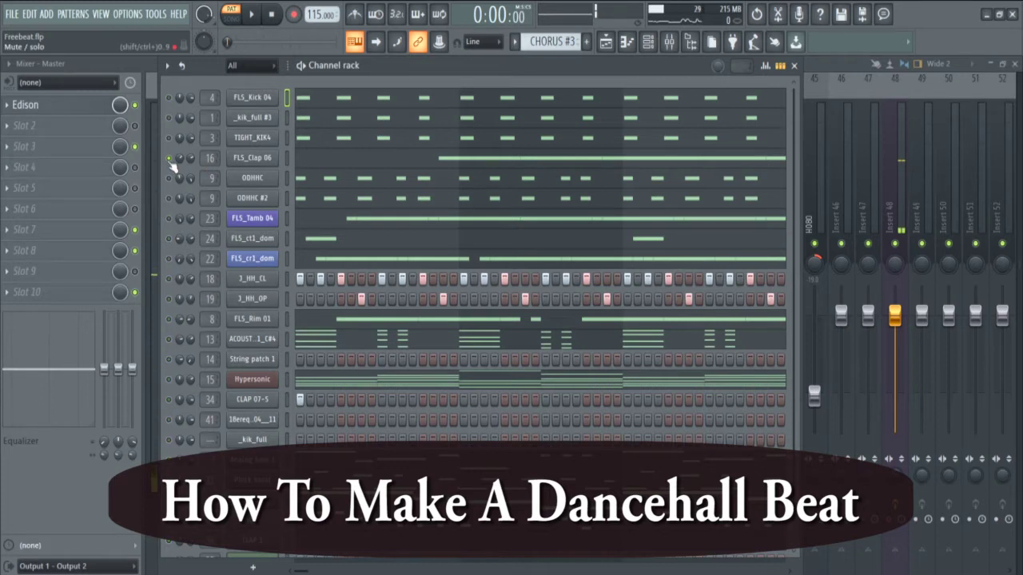
{"action": "key", "text": "space"}
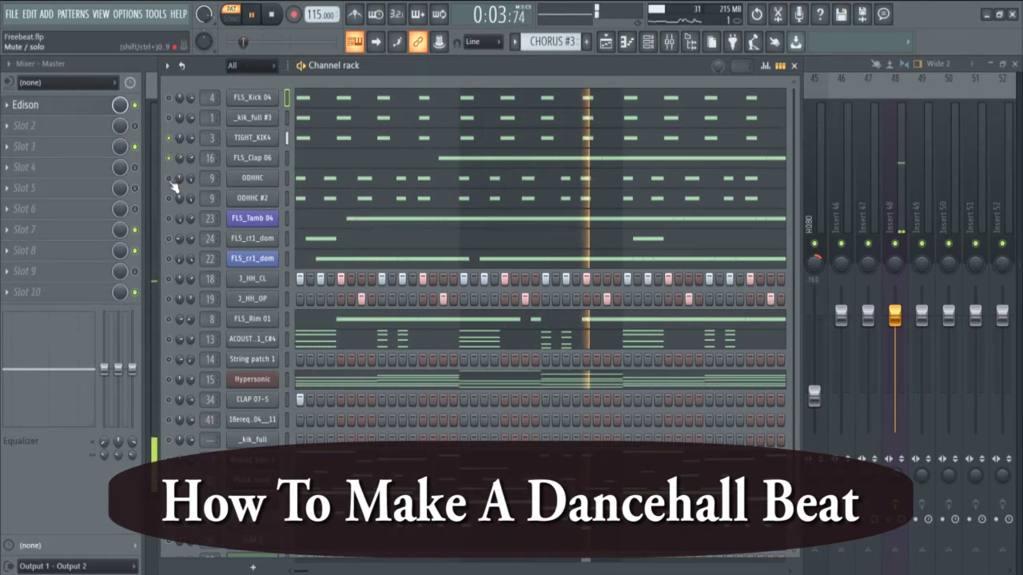
{"action": "key", "text": "space"}
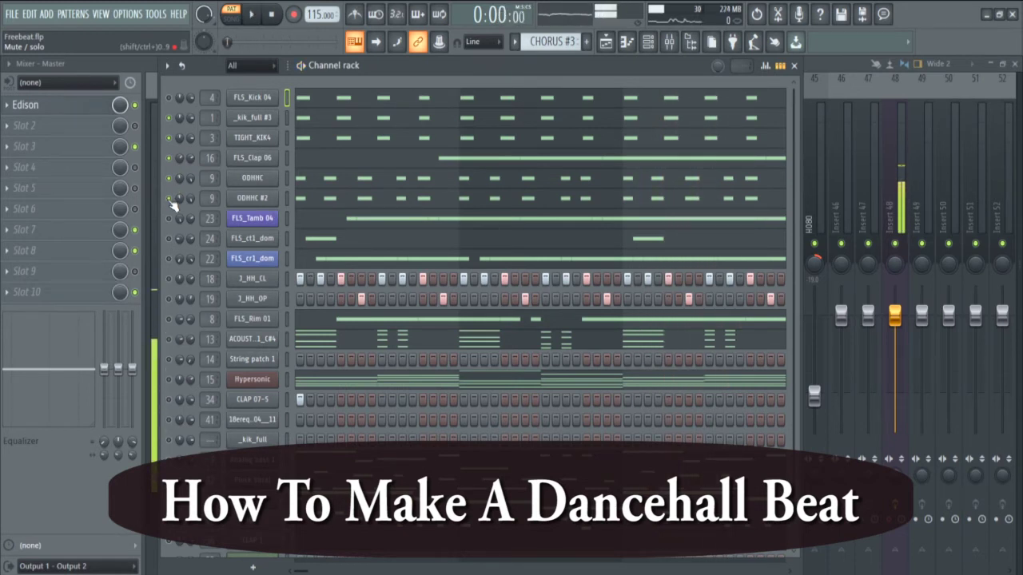
{"action": "key", "text": "space"}
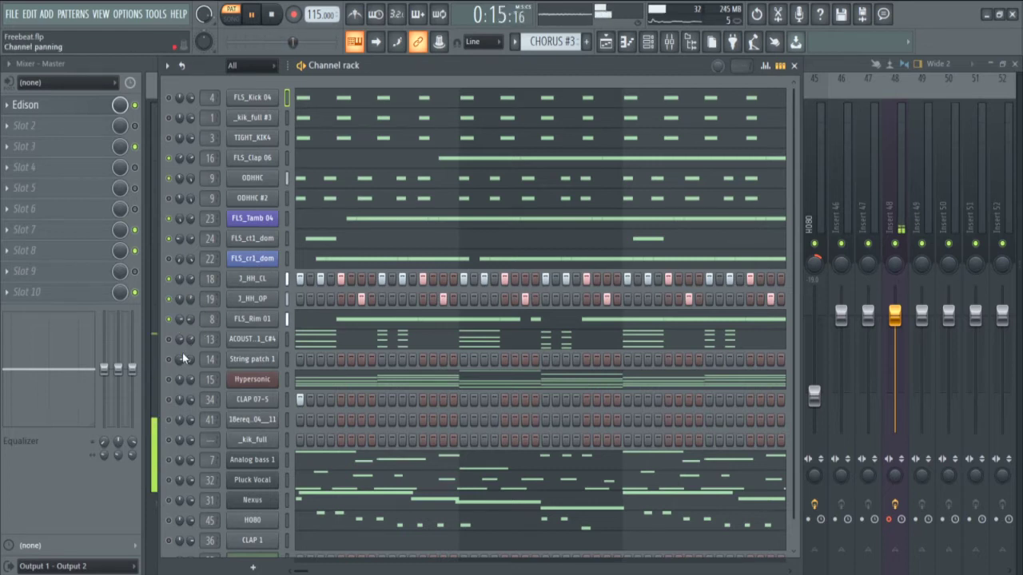
{"action": "key", "text": "space"}
{"action": "key", "text": "F7"}
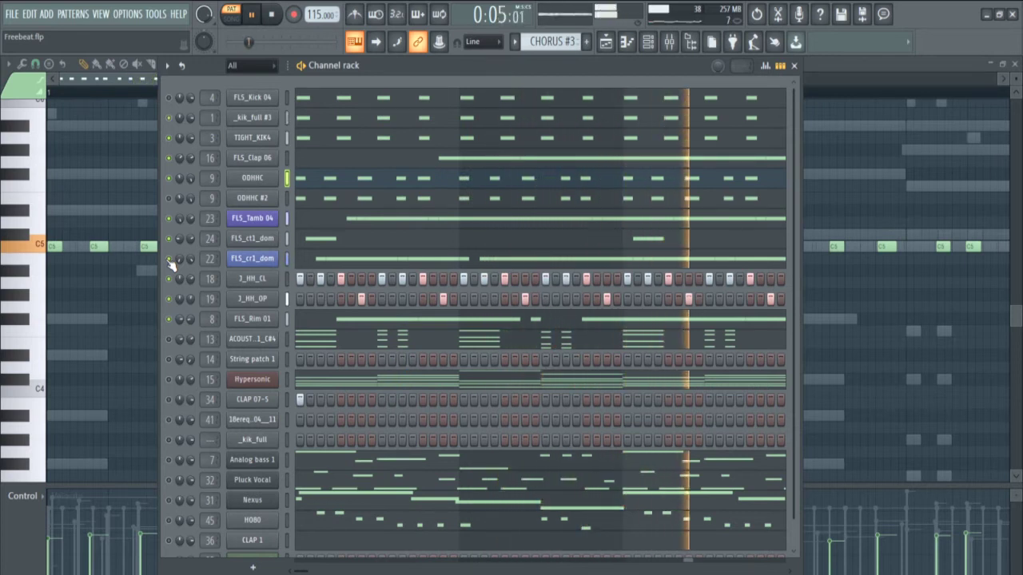
Play the pattern briefly, then load the ACOUSTICG 1_C#4 notes into the piano roll
{"action": "key", "text": "space"}
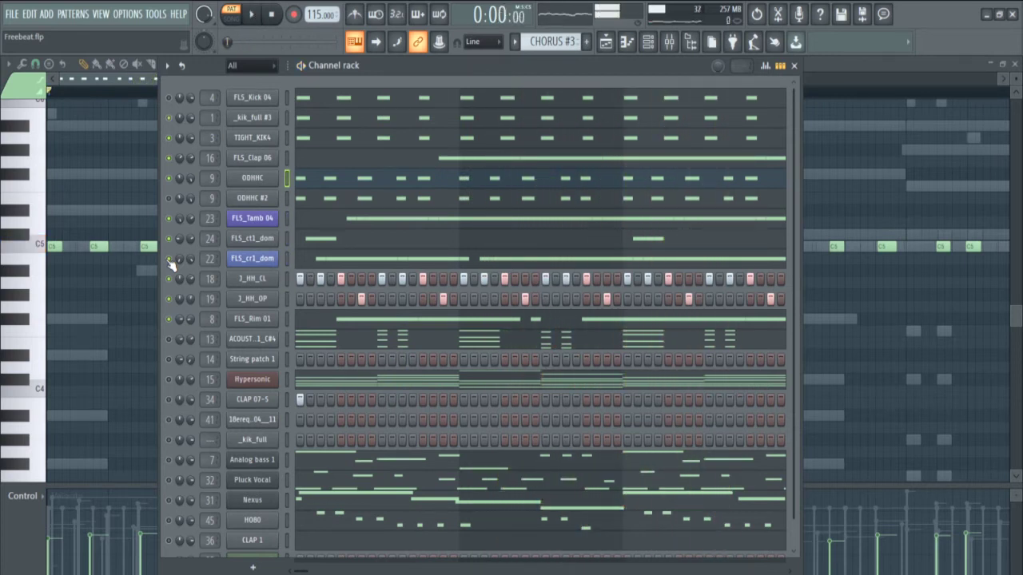
{"action": "key", "text": "space"}
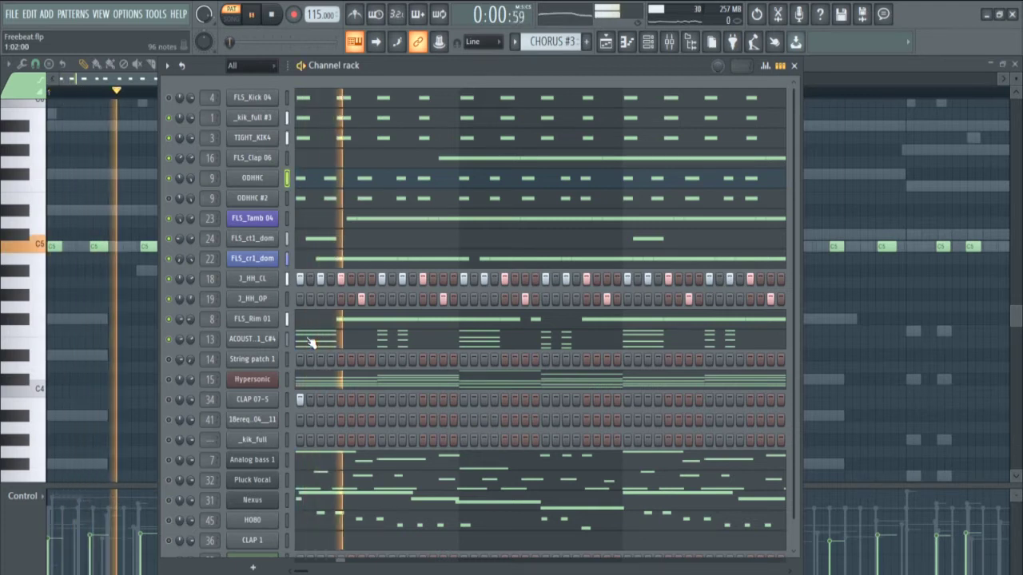
{"action": "key", "text": "space"}
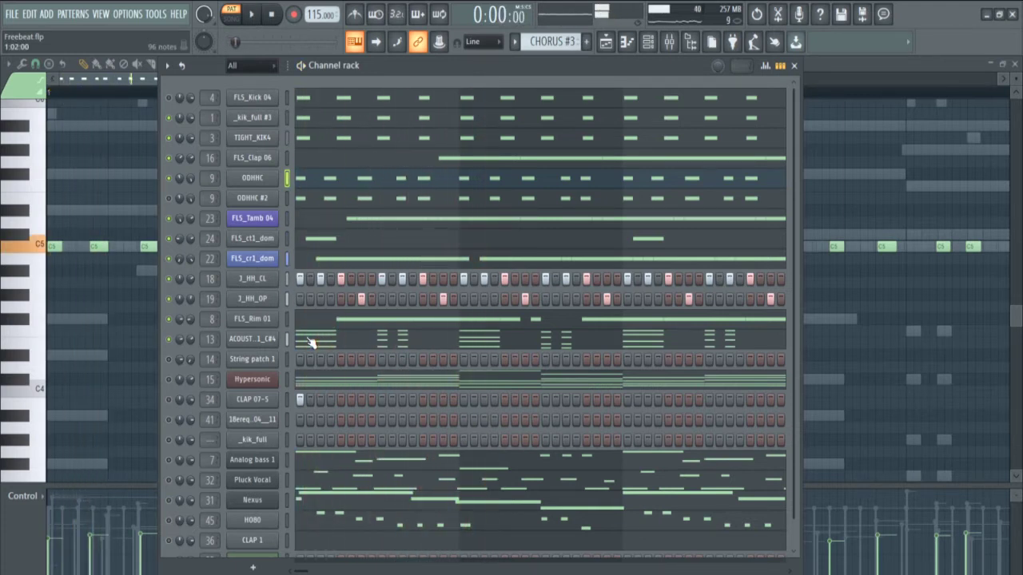
{"action": "left_click", "coordinate": [310, 341]}
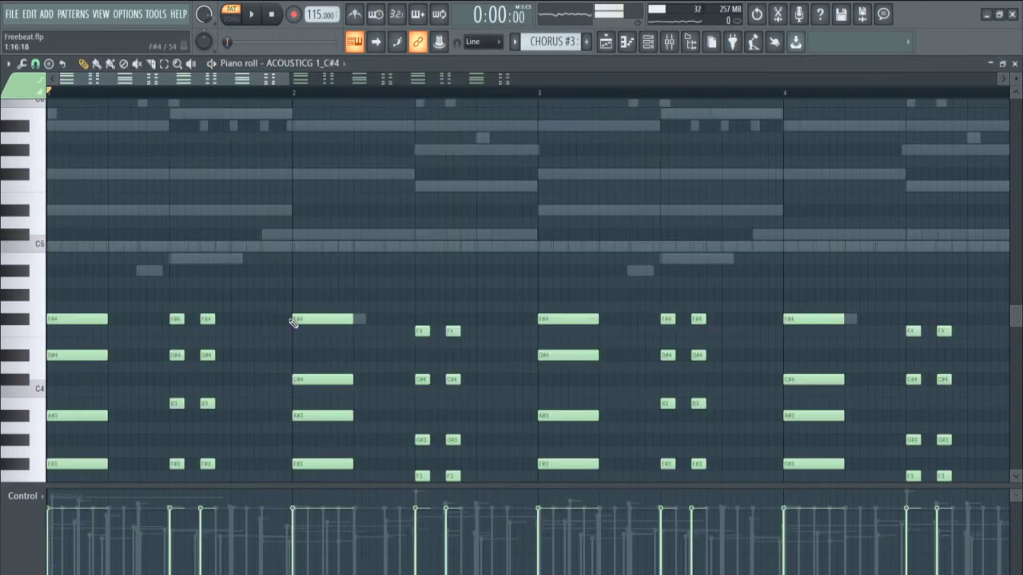
{"action": "scroll", "coordinate": [28, 316], "scroll_direction": "down", "scroll_amount": 2}
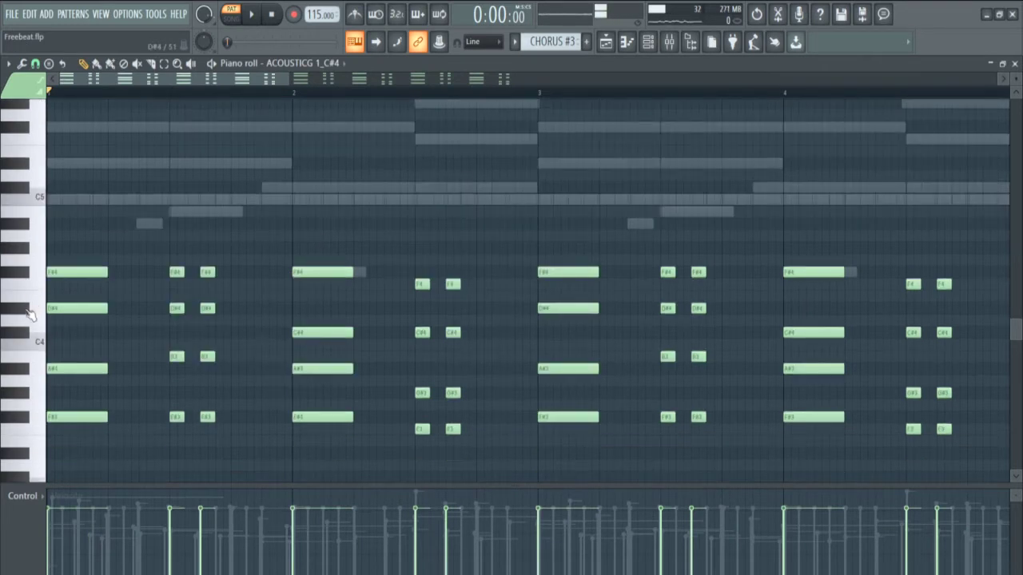
Audition the ACOUSTICG 1_C#4 guitar chords several times from the start
{"action": "key", "text": "space"}
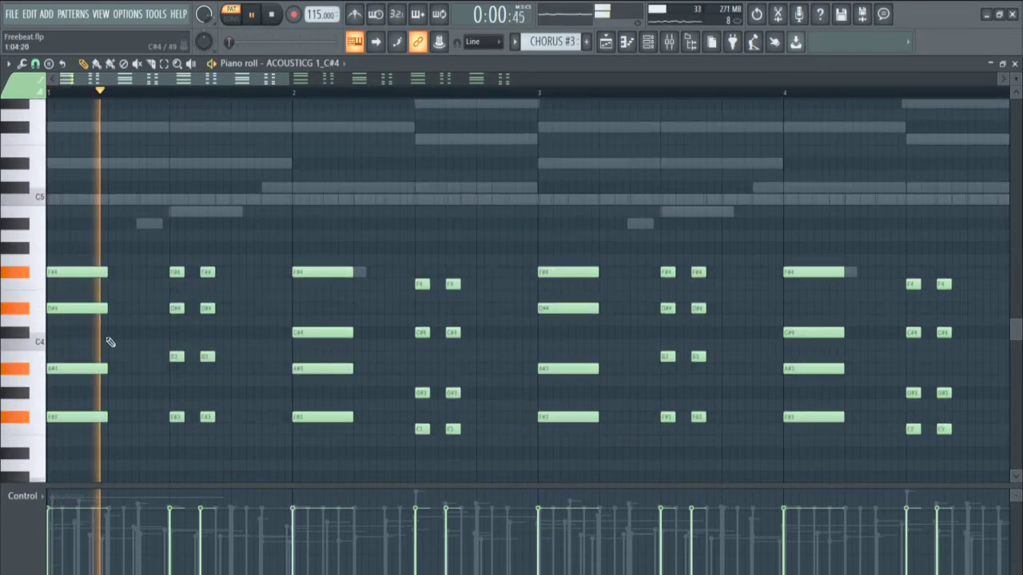
{"action": "key", "text": "space"}
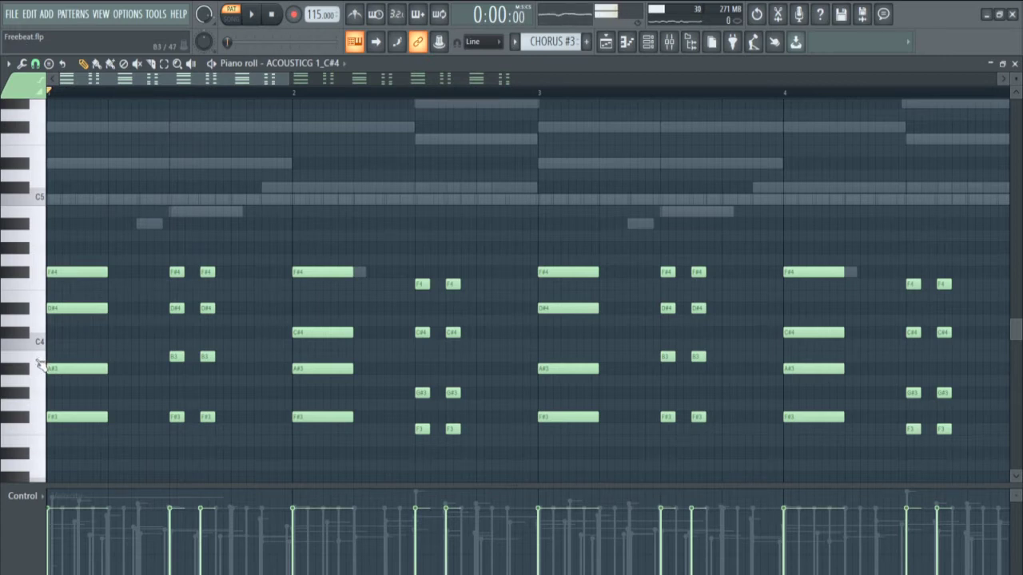
{"action": "key", "text": "space"}
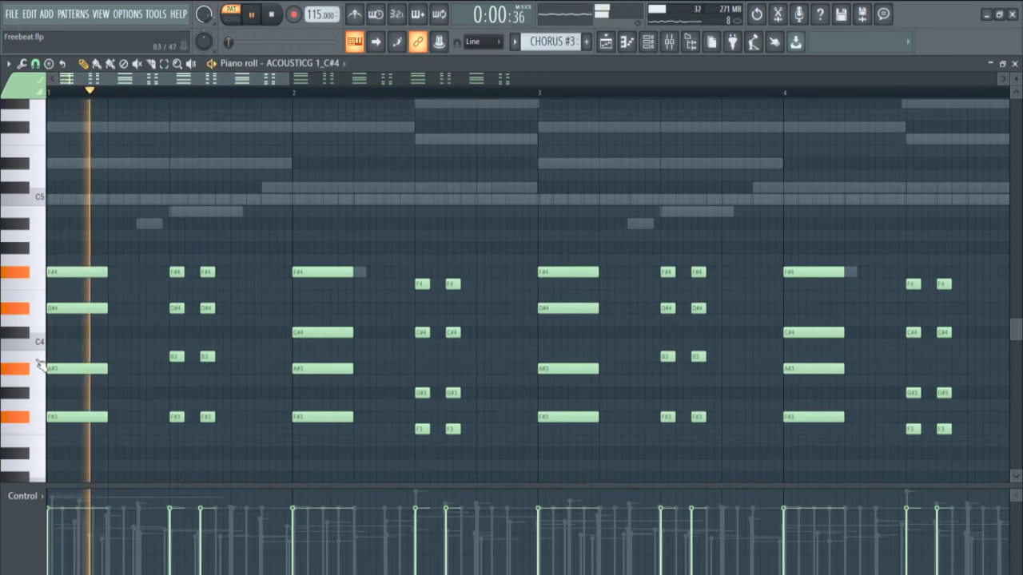
{"action": "key", "text": "space"}
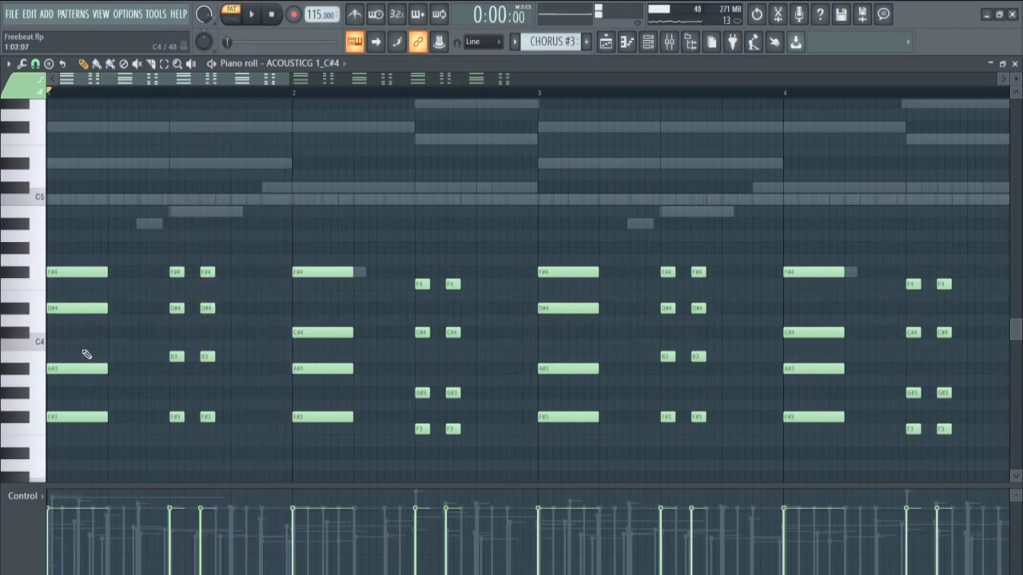
{"action": "key", "text": "space"}
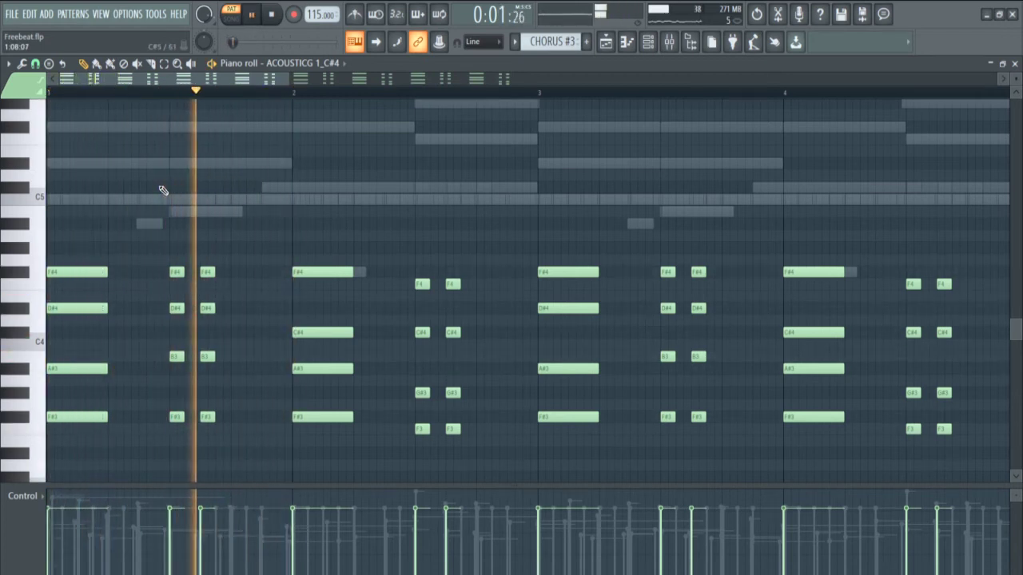
{"action": "key", "text": "space"}
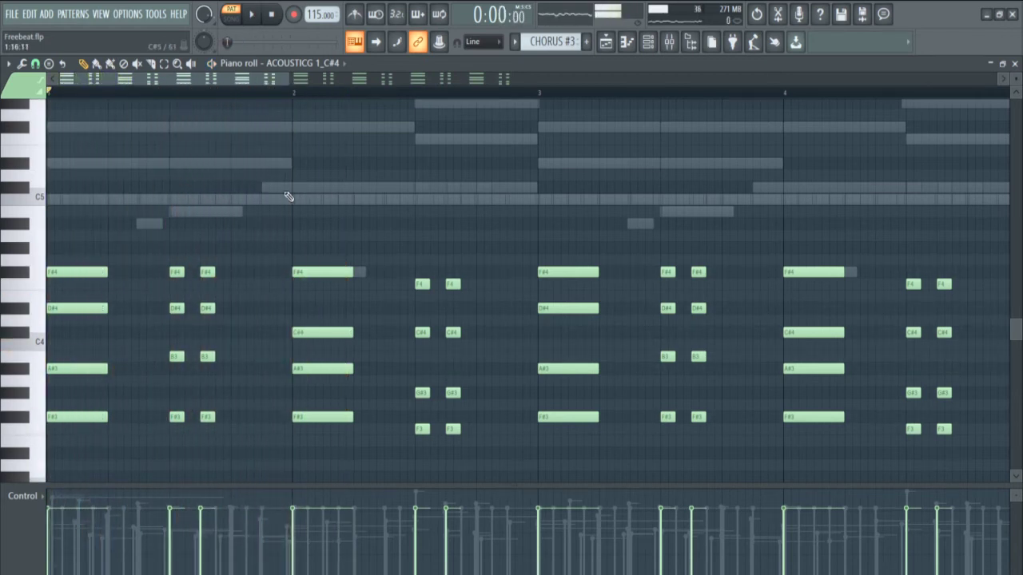
Replay the chords from bar 2, rewind to the start, and bring the Channel rack back
{"action": "left_click", "coordinate": [280, 94]}
{"action": "key", "text": "space"}
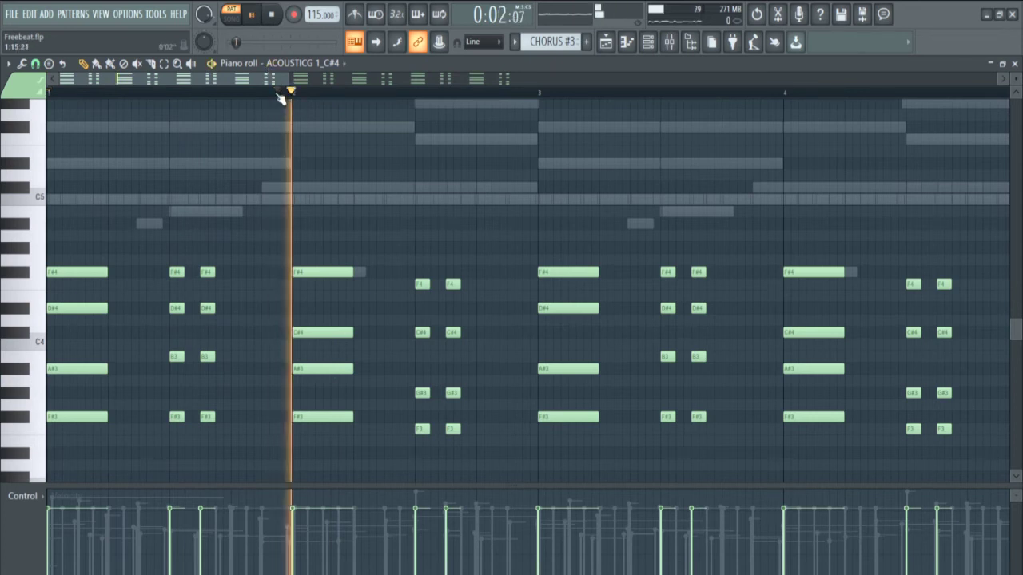
{"action": "left_click", "coordinate": [279, 94]}
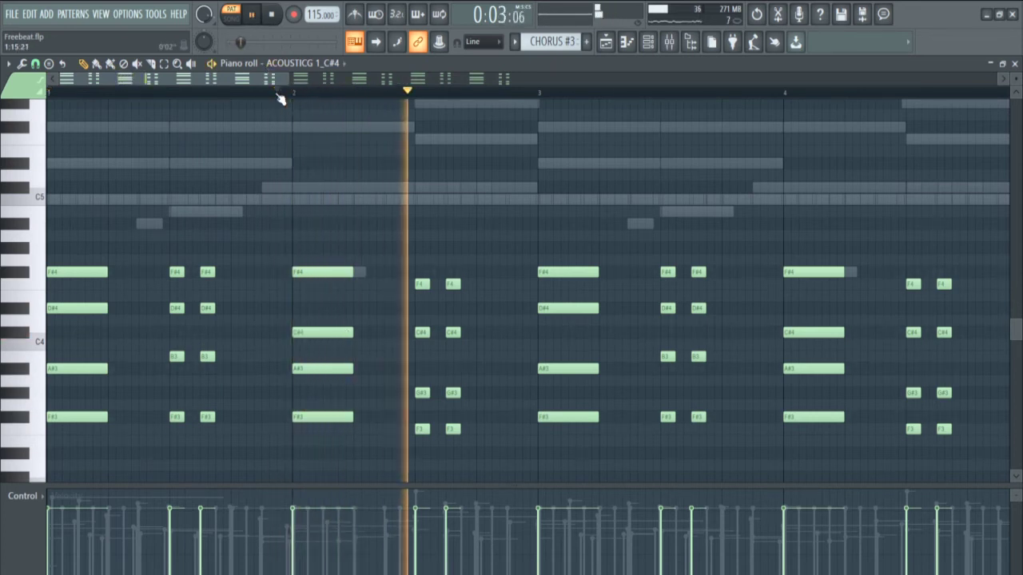
{"action": "key", "text": "space"}
{"action": "key", "text": "space"}
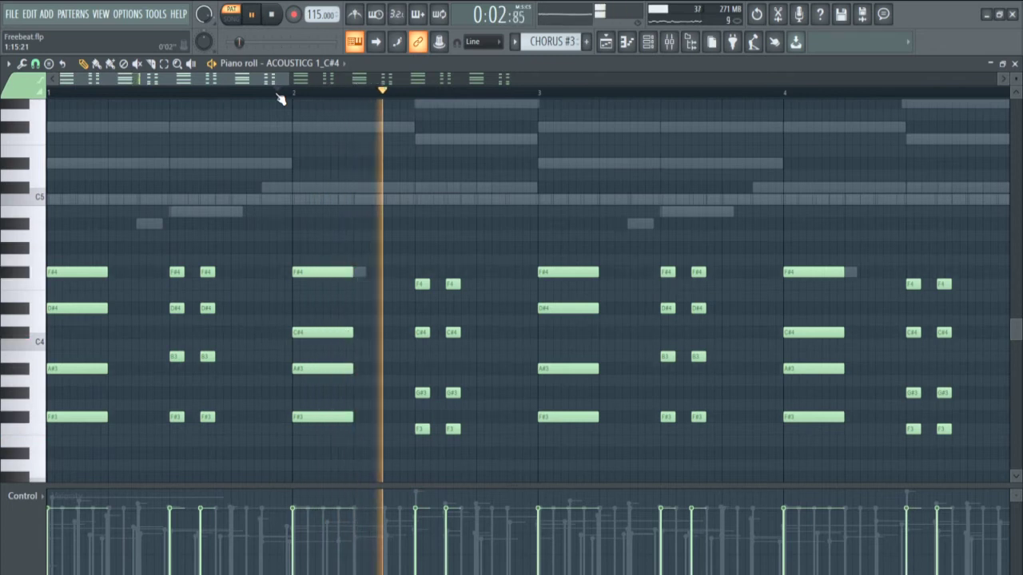
{"action": "key", "text": "space"}
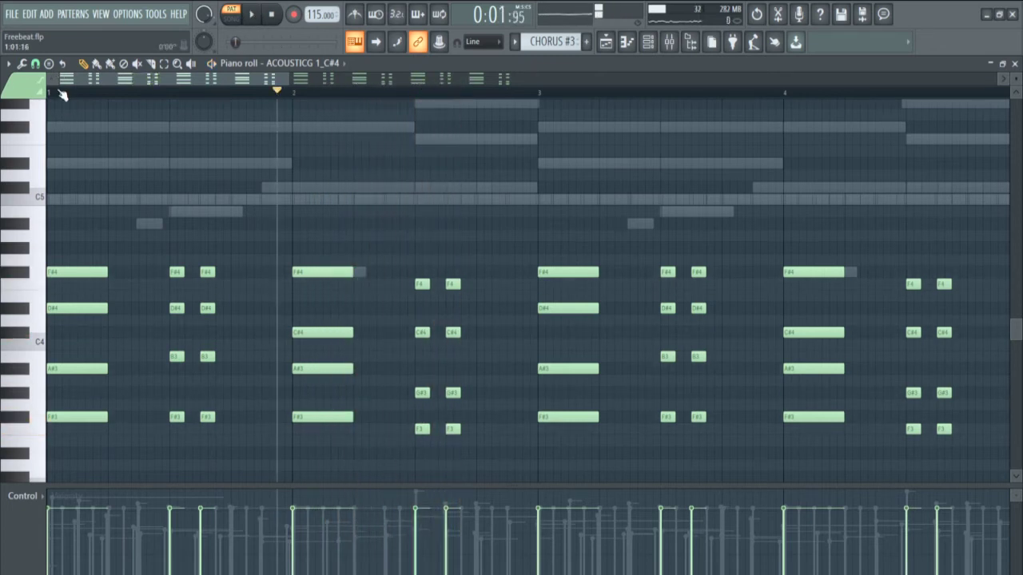
{"action": "left_click", "coordinate": [62, 94]}
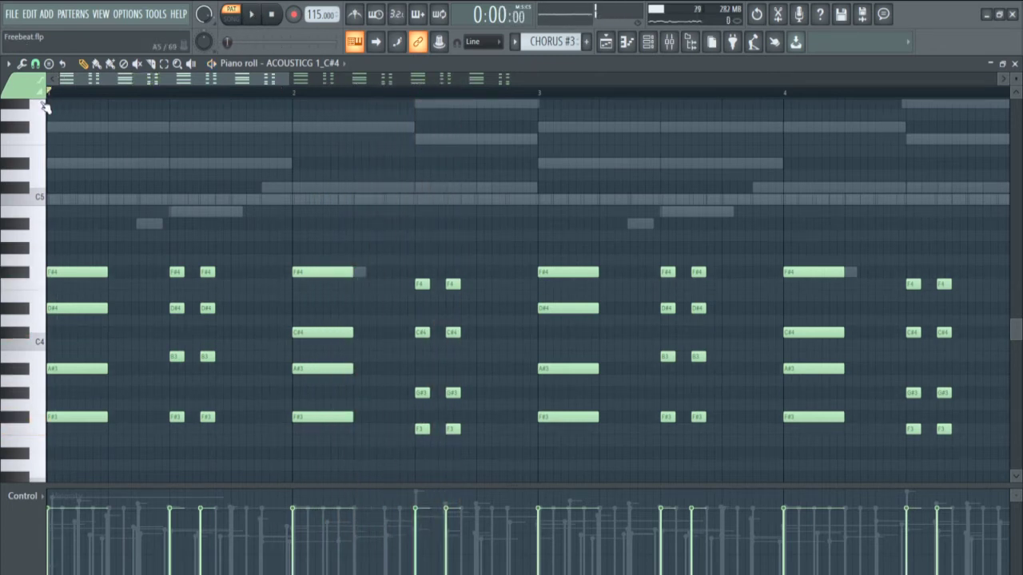
{"action": "left_click", "coordinate": [647, 40]}
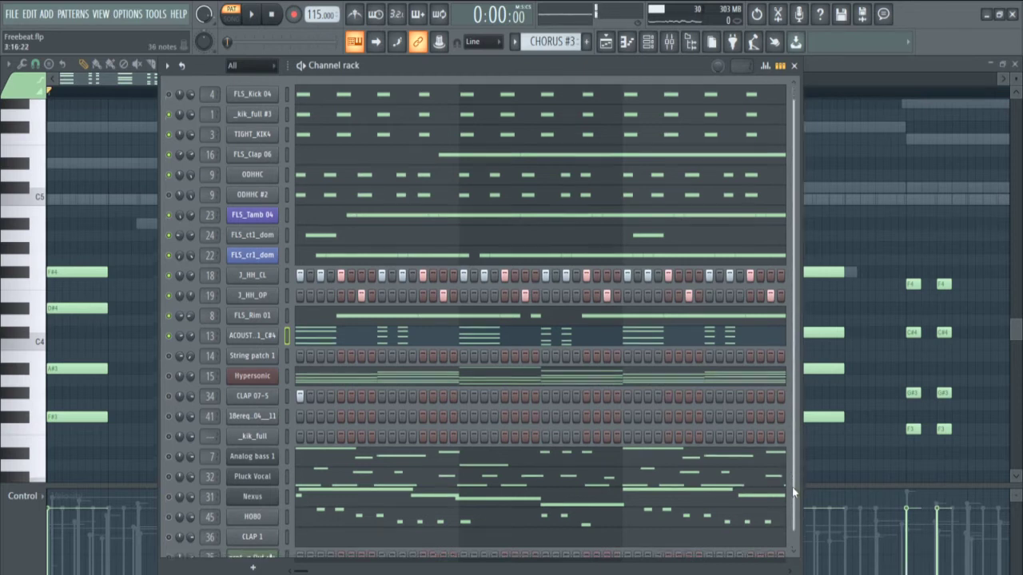
Load the Analog bass 1 notes into the piano roll, play them once, and reopen the Channel rack
{"action": "left_click_drag", "start_coordinate": [792, 479], "coordinate": [793, 503]}
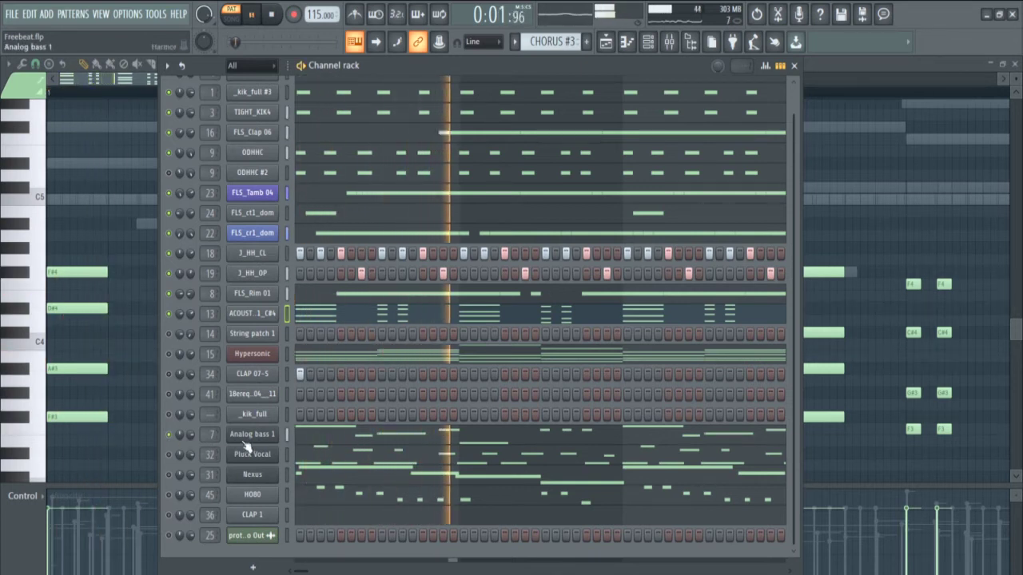
{"action": "left_click", "coordinate": [298, 438]}
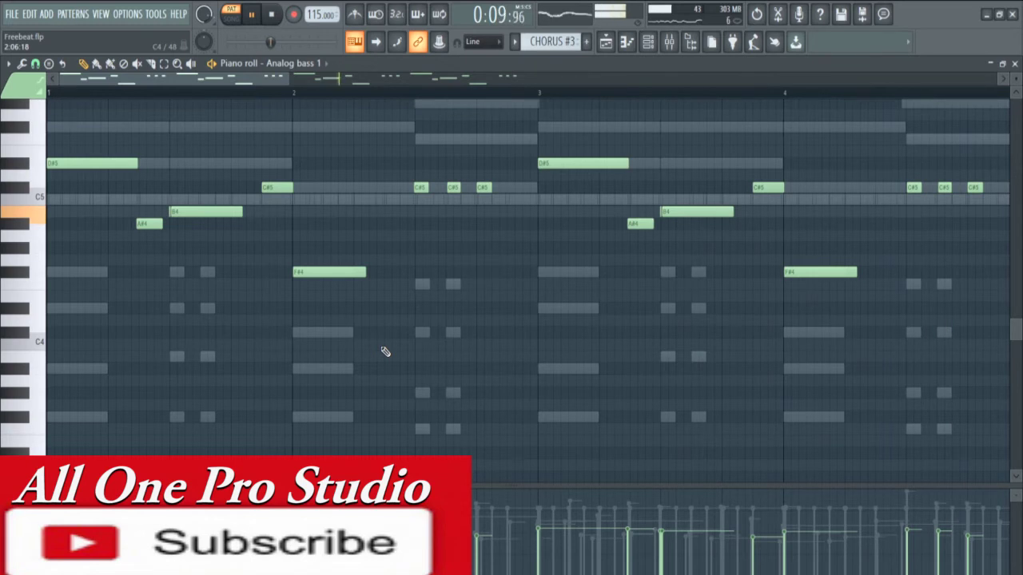
{"action": "key", "text": "space"}
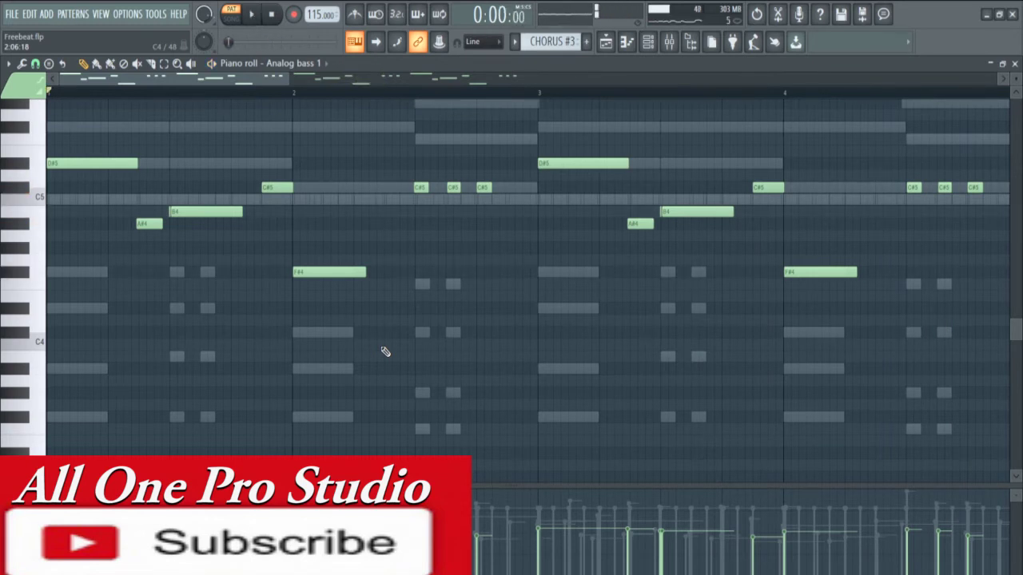
{"action": "key", "text": "space"}
{"action": "key", "text": "space"}
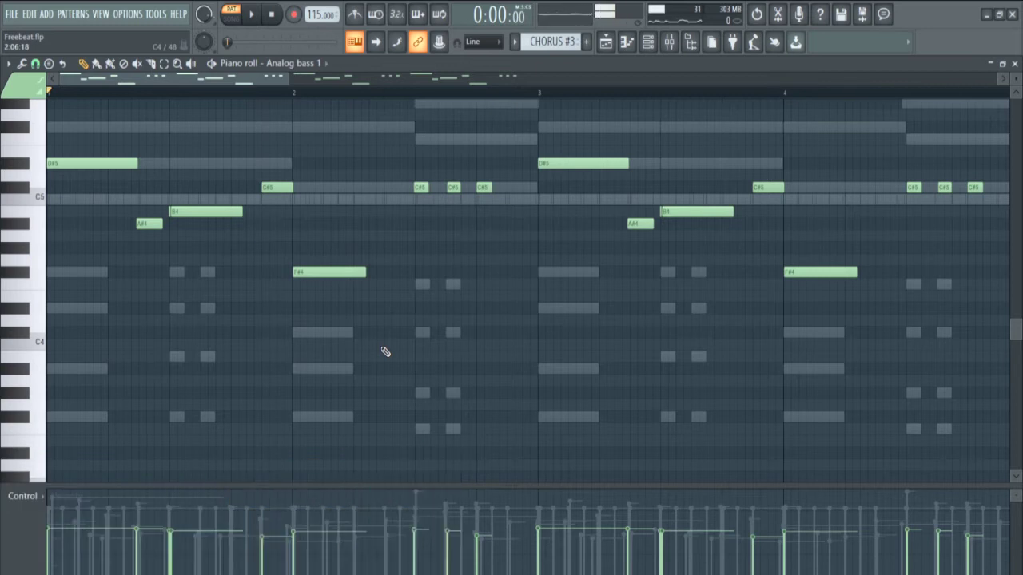
{"action": "left_click", "coordinate": [648, 42]}
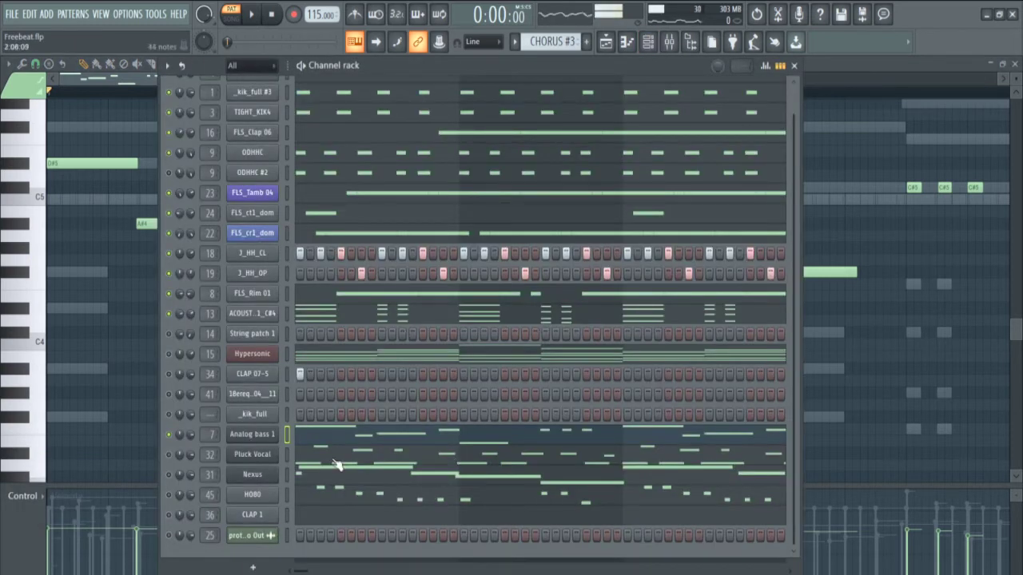
Play the pattern, then open Pluck Vocal zoomed on its C6–C7 notes and play it once
{"action": "key", "text": "space"}
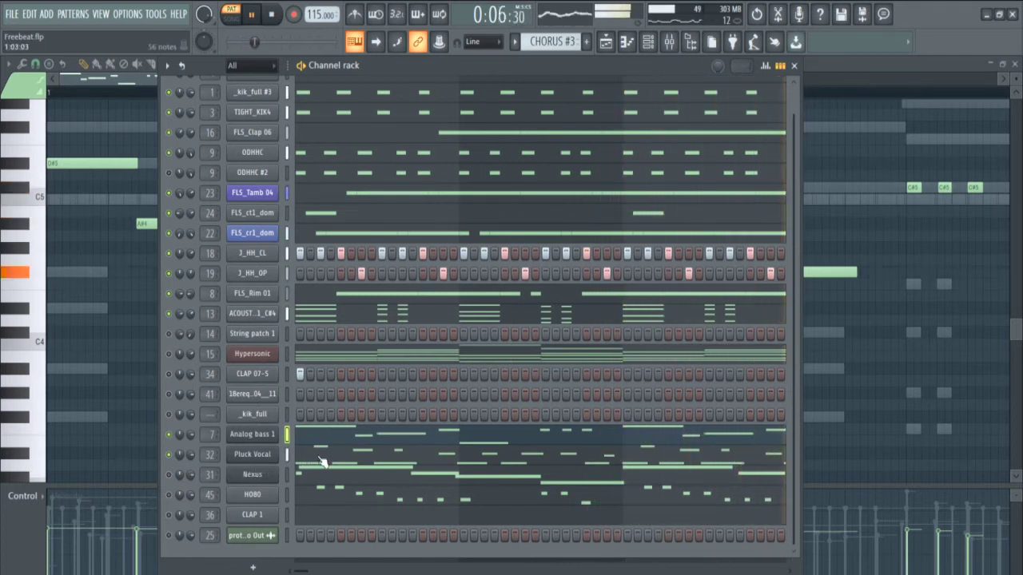
{"action": "key", "text": "space"}
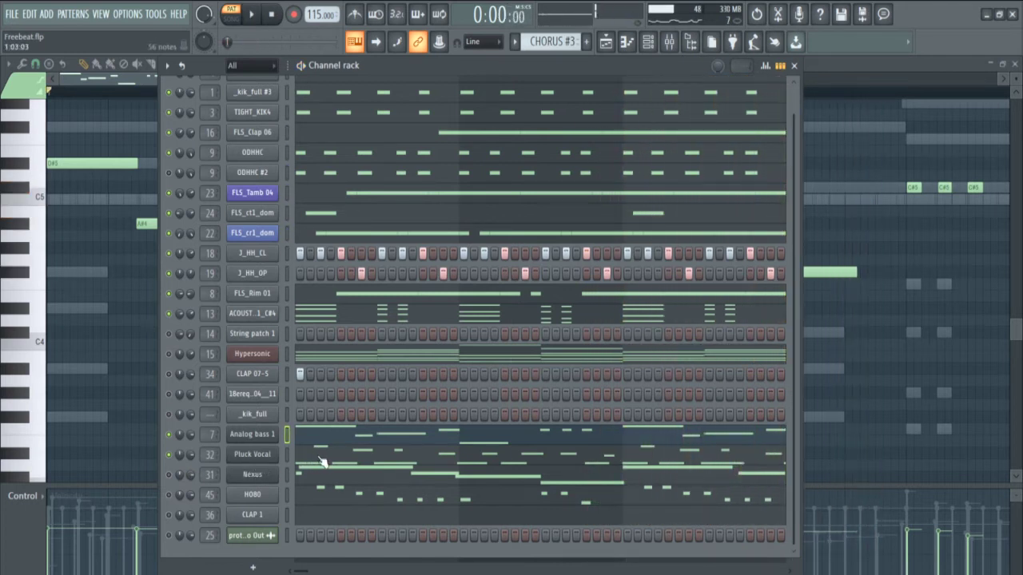
{"action": "left_click", "coordinate": [322, 462]}
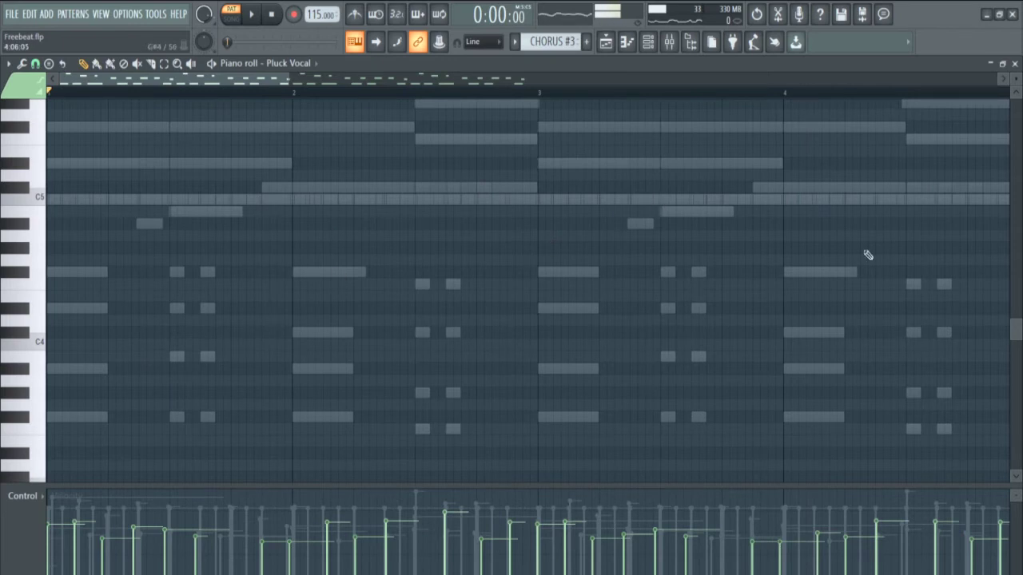
{"action": "left_click_drag", "start_coordinate": [1016, 338], "coordinate": [1016, 280]}
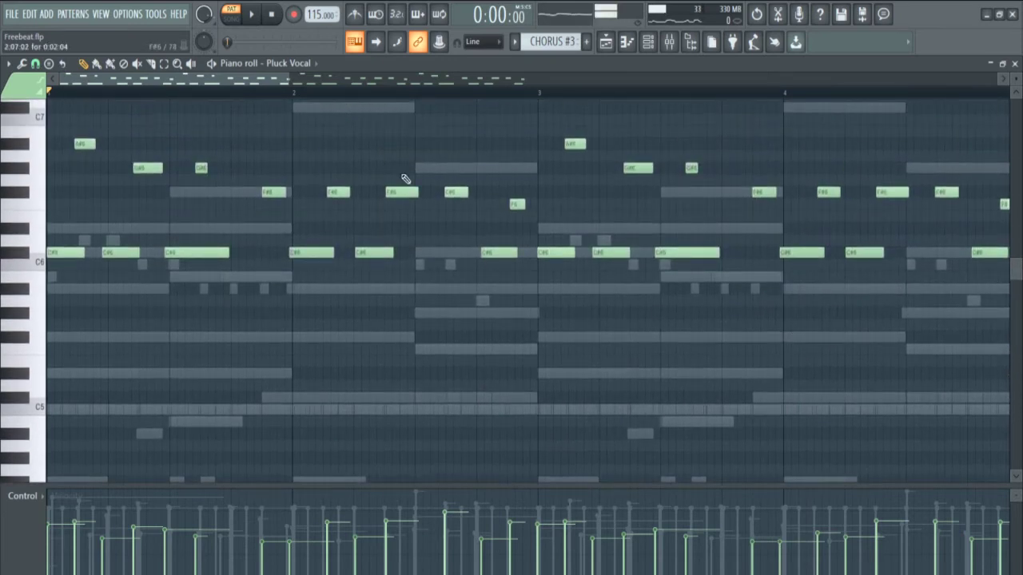
{"action": "left_click_drag", "start_coordinate": [289, 78], "coordinate": [226, 79]}
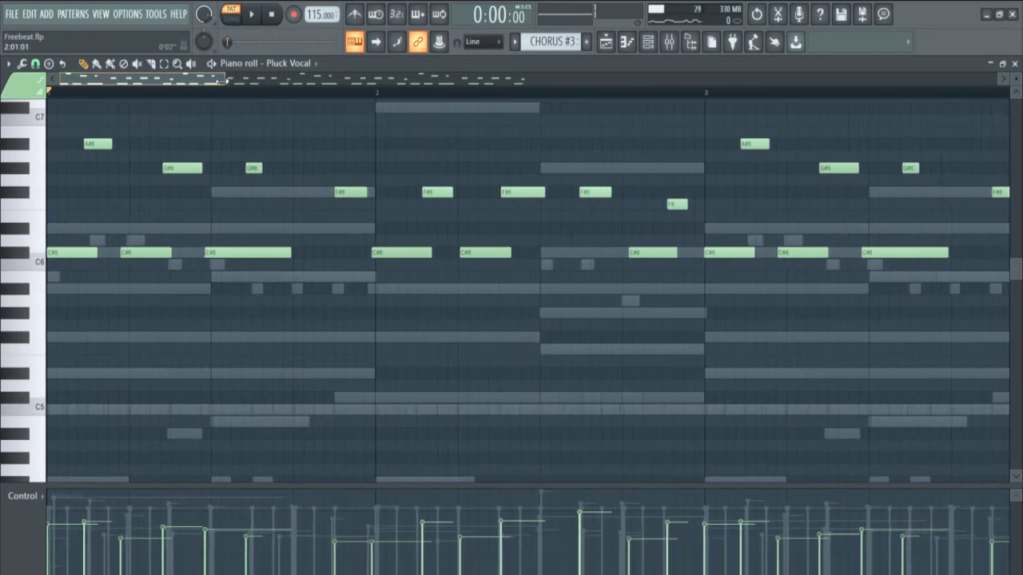
{"action": "key", "text": "space"}
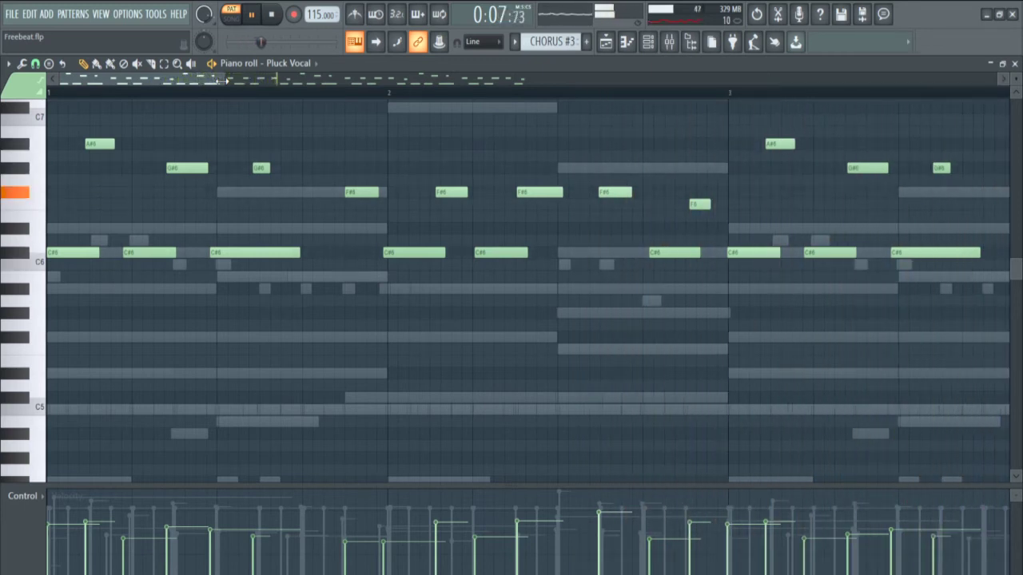
{"action": "key", "text": "space"}
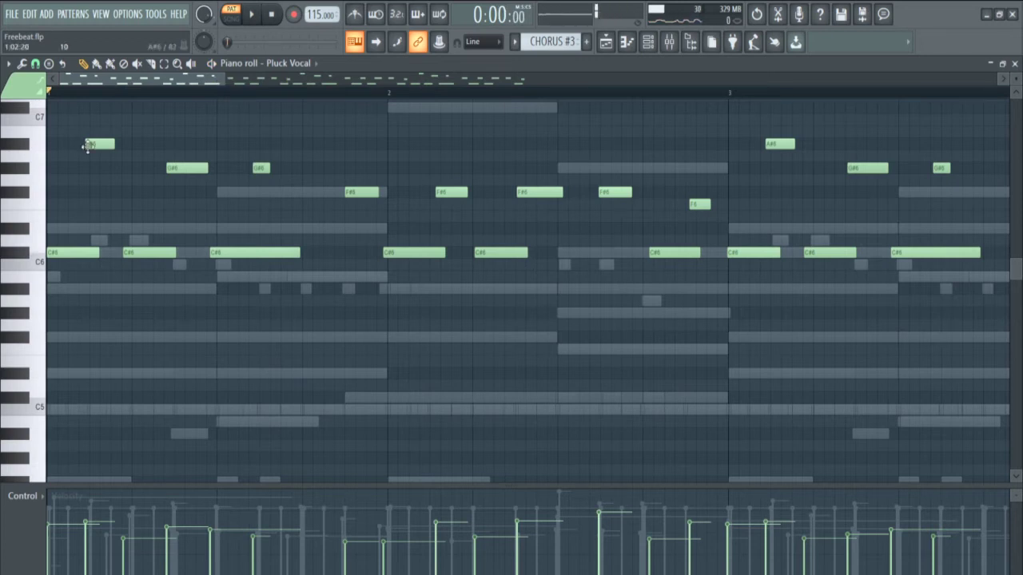
Solo channels in the Channel rack and audition the pattern with TIGHT_KIK4, Pluck Vocal and Nexus
{"action": "left_click", "coordinate": [648, 41]}
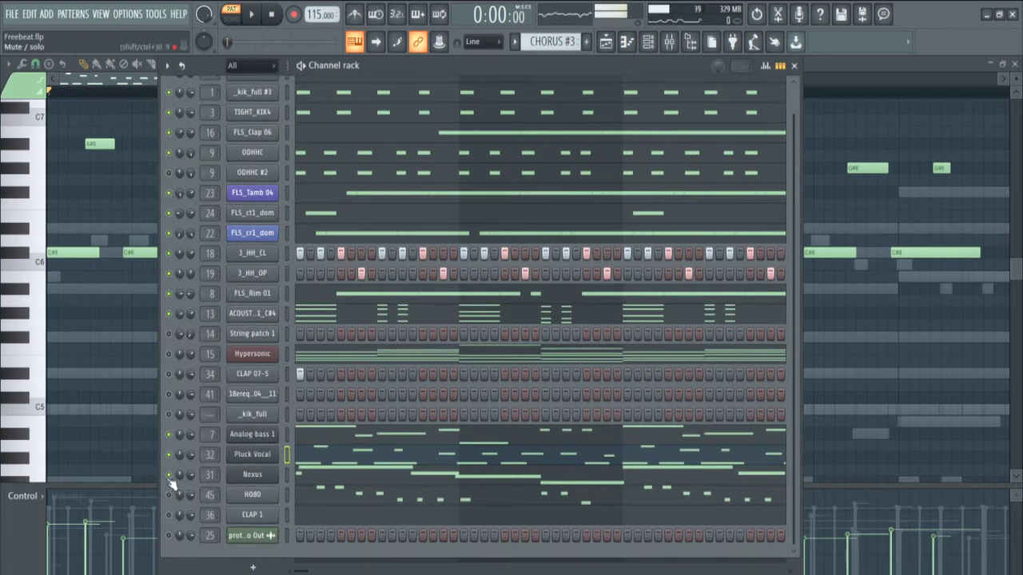
{"action": "key", "text": "space"}
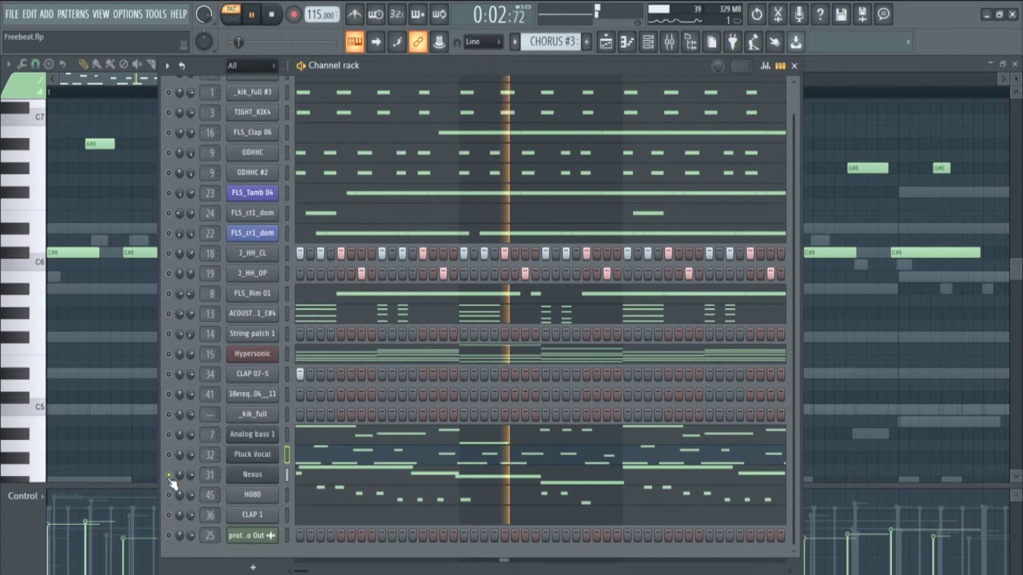
{"action": "key", "text": "space"}
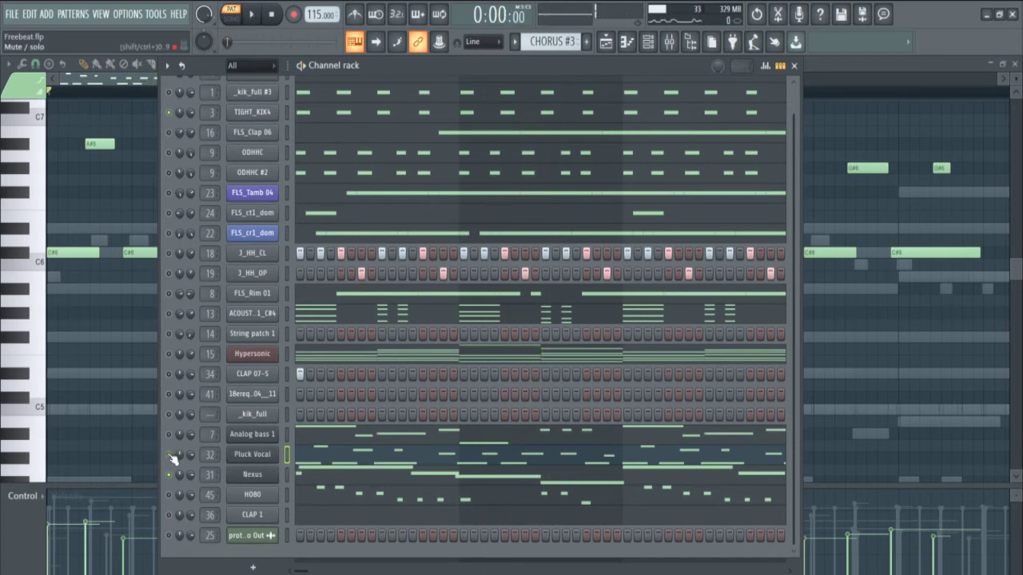
{"action": "key", "text": "space"}
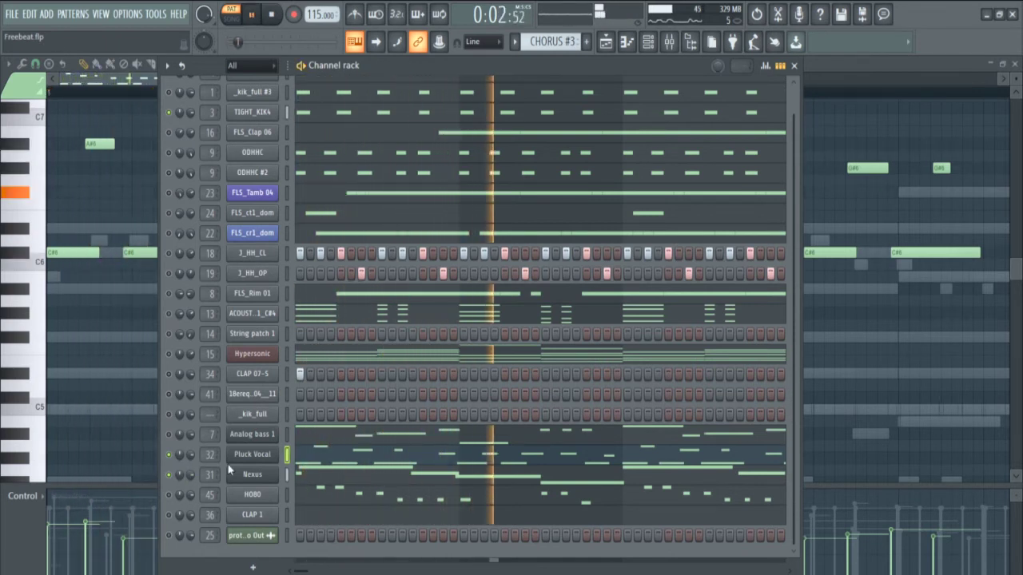
{"action": "key", "text": "space"}
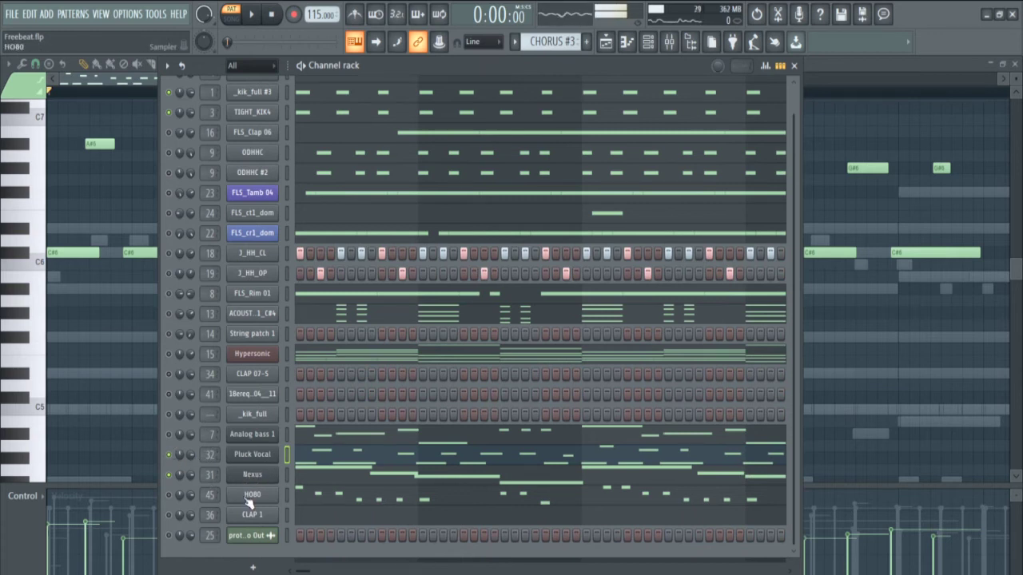
{"action": "key", "text": "space"}
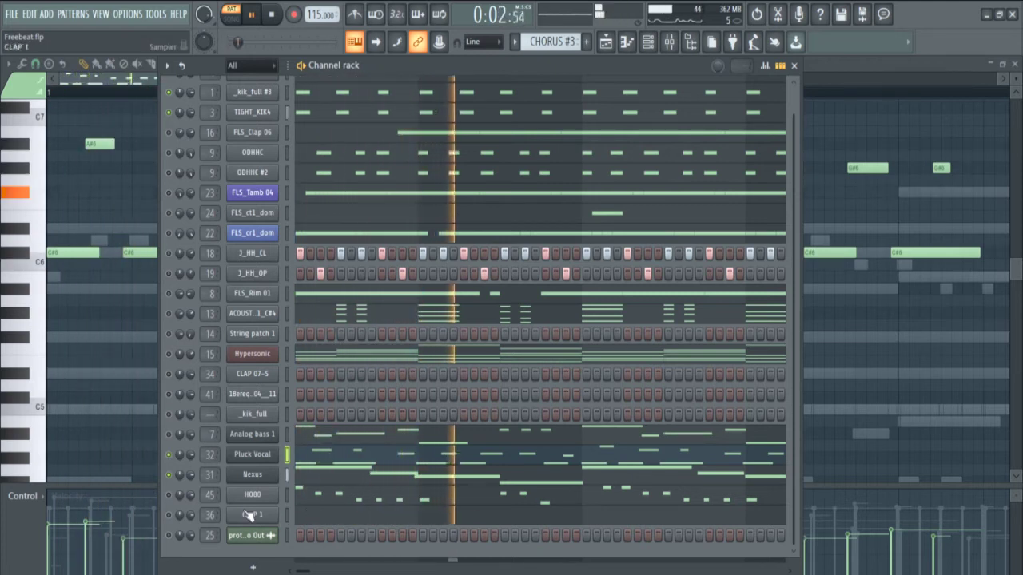
{"action": "key", "text": "space"}
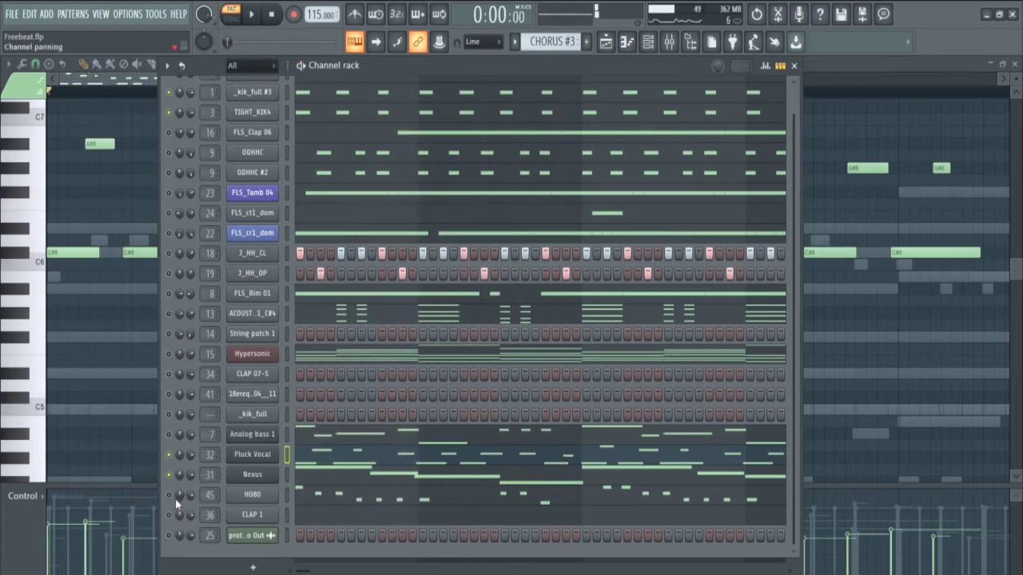
Add HO80 to the heard channels, play the mix, then open HO80's notes
{"action": "left_click", "coordinate": [169, 496]}
{"action": "key", "text": "space"}
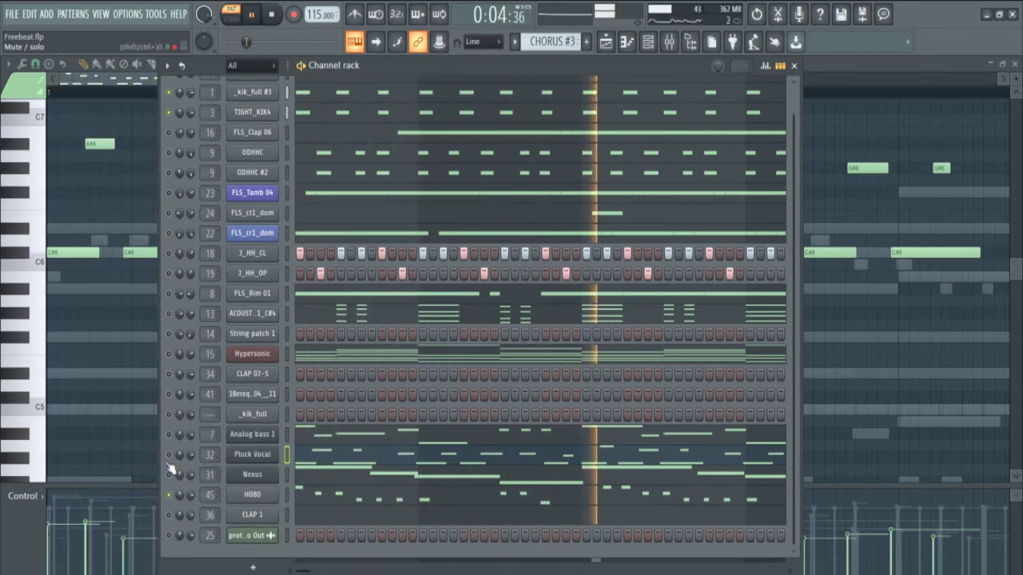
{"action": "key", "text": "space"}
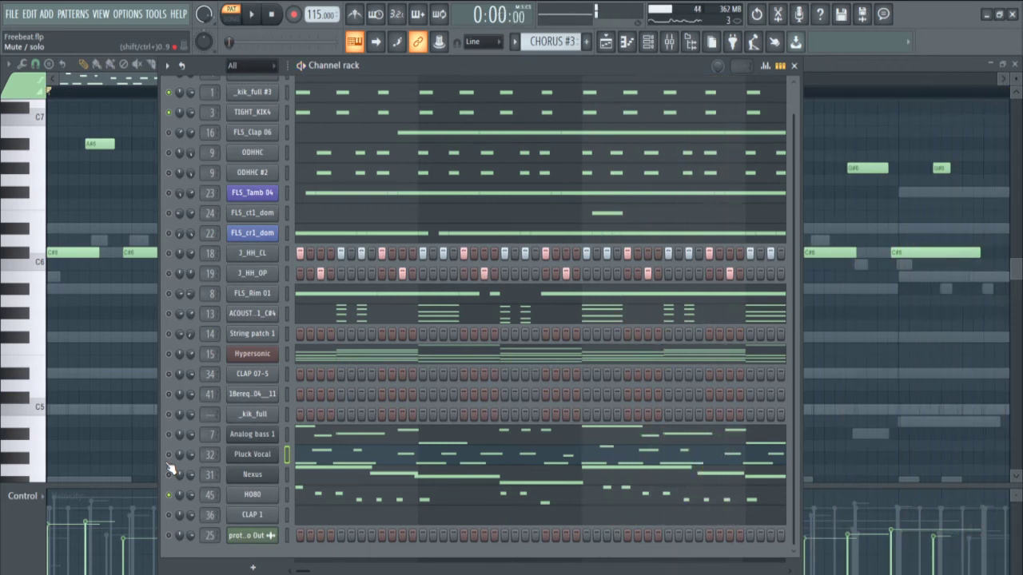
{"action": "left_click", "coordinate": [326, 496]}
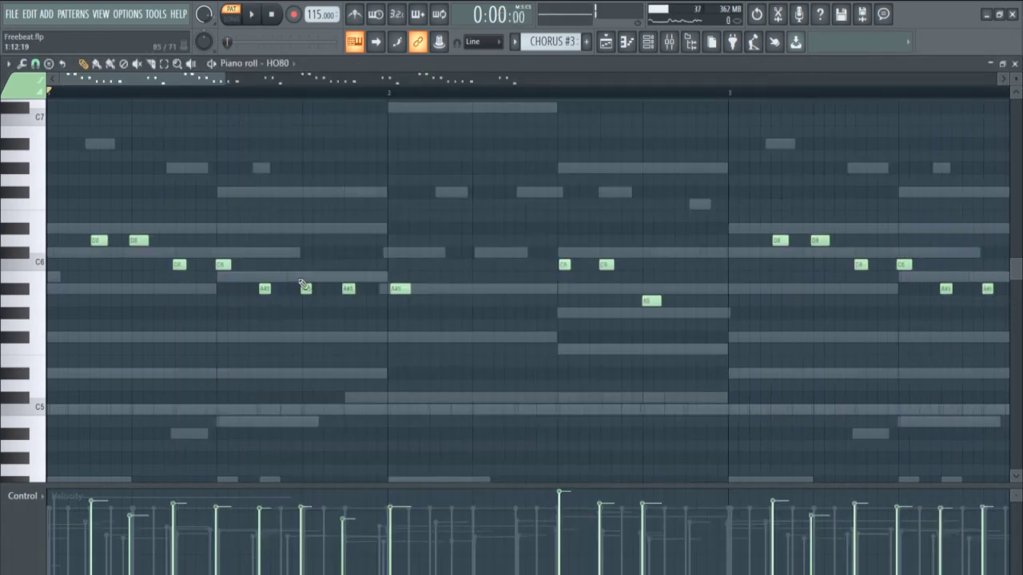
Play through the HO80 notes once, then bring the Channel rack back up
{"action": "key", "text": "space"}
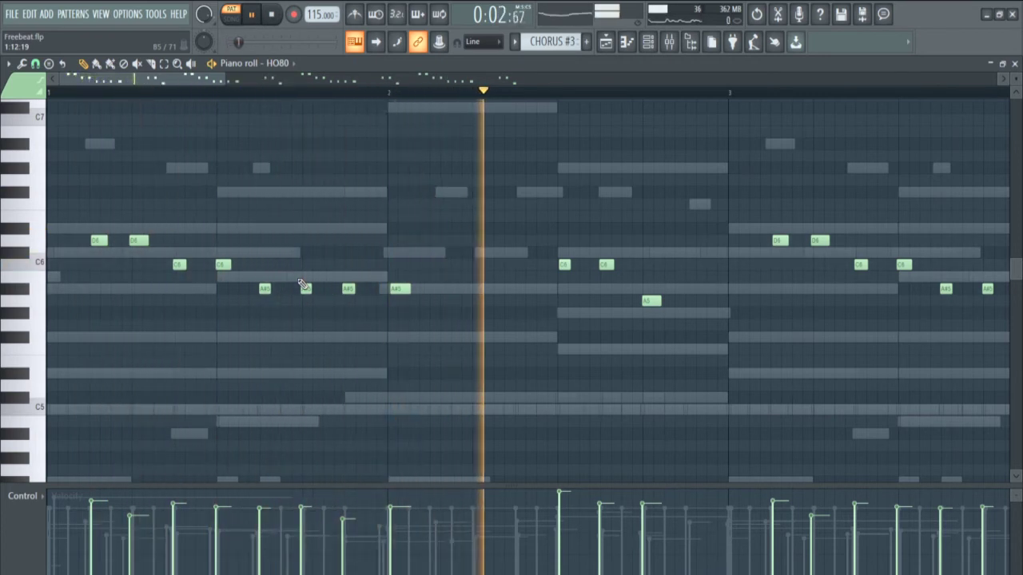
{"action": "key", "text": "space"}
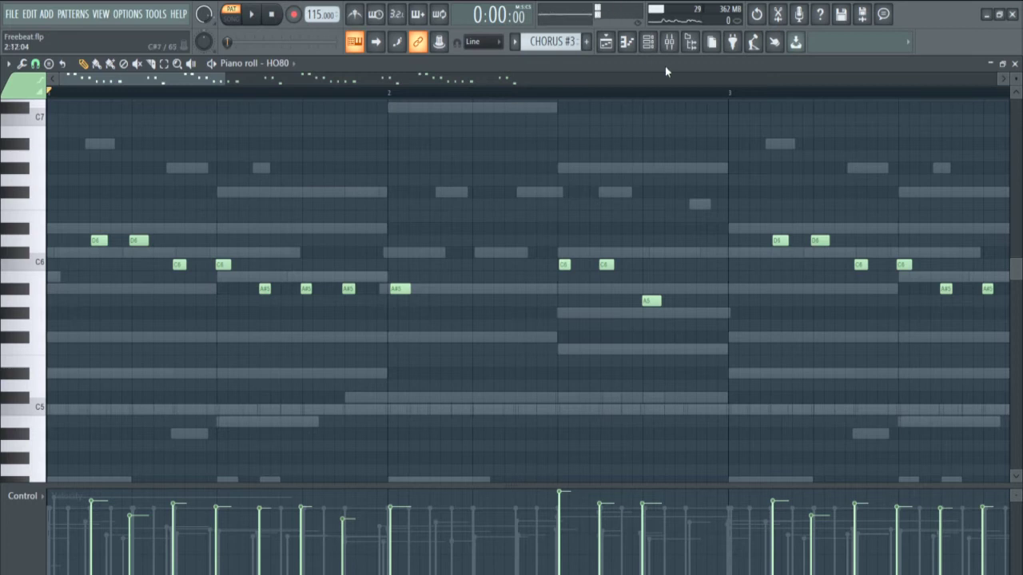
{"action": "left_click", "coordinate": [647, 41]}
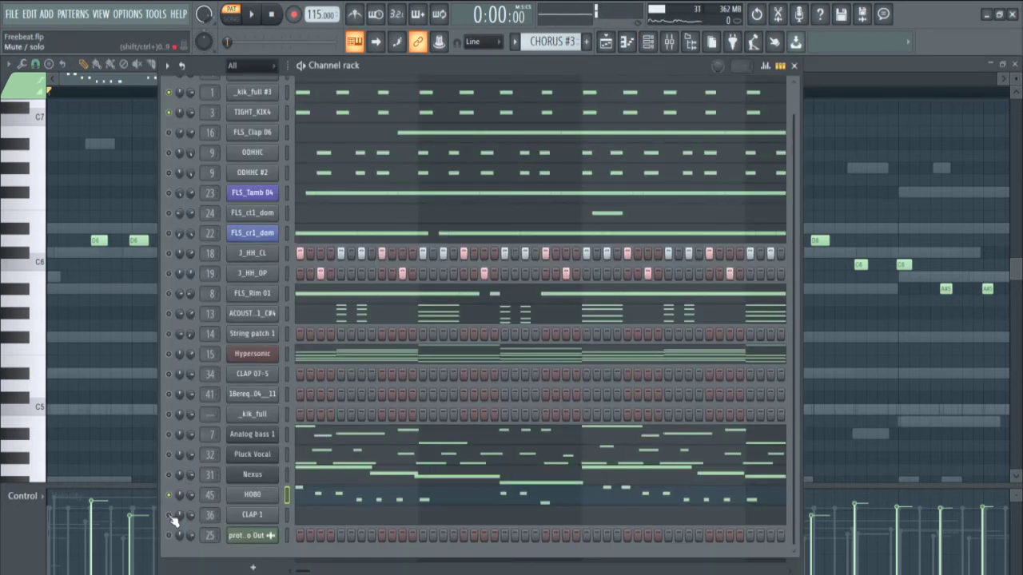
Open the CLAP 1 notes zoomed out and play them from just before bar 8
{"action": "left_click", "coordinate": [310, 521]}
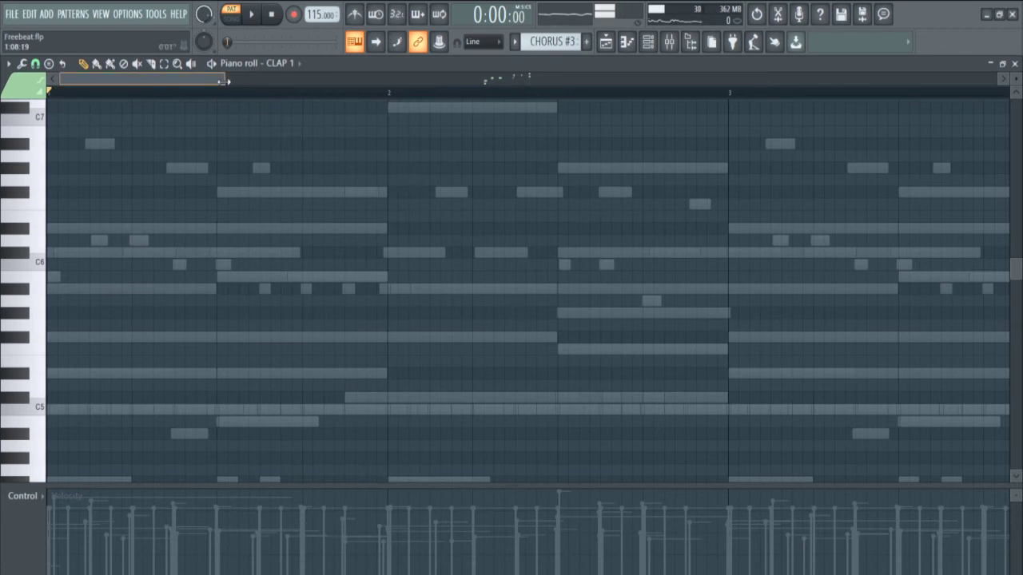
{"action": "left_click_drag", "start_coordinate": [227, 81], "coordinate": [672, 89]}
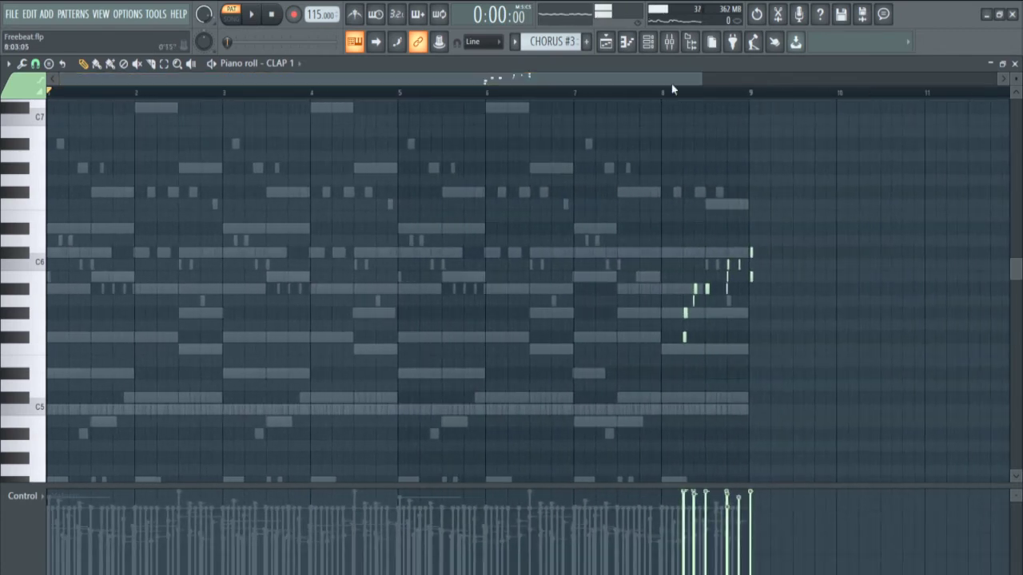
{"action": "left_click", "coordinate": [634, 100]}
{"action": "key", "text": "space"}
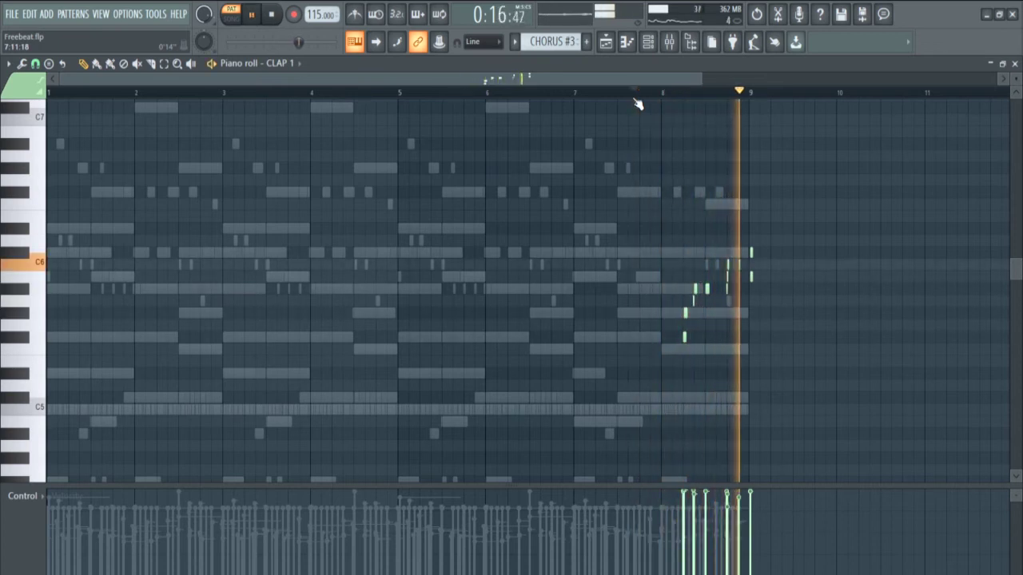
{"action": "key", "text": "space"}
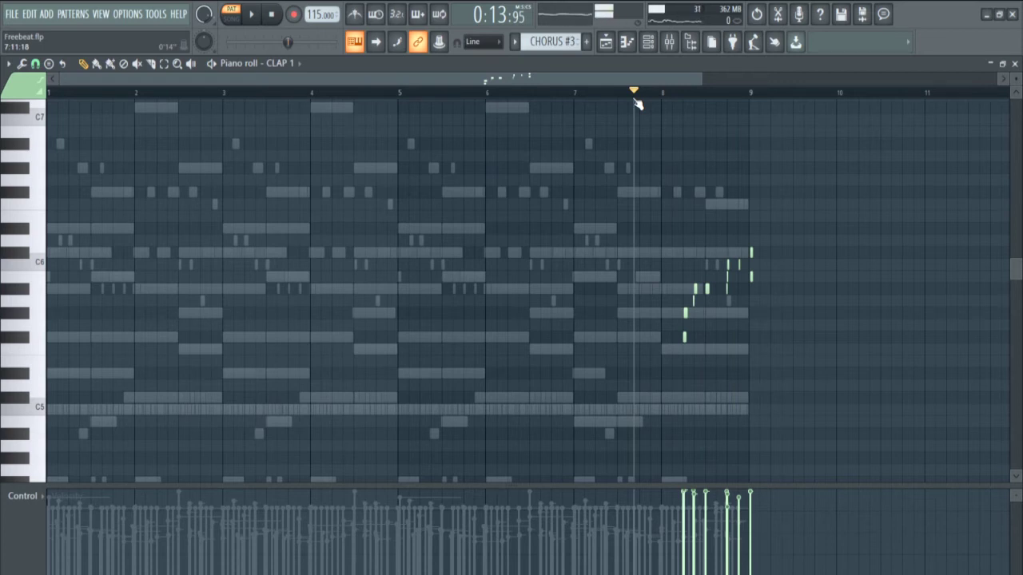
Replay the CLAP 1 closing phrase, then bring up the Channel rack with F6
{"action": "key", "text": "space"}
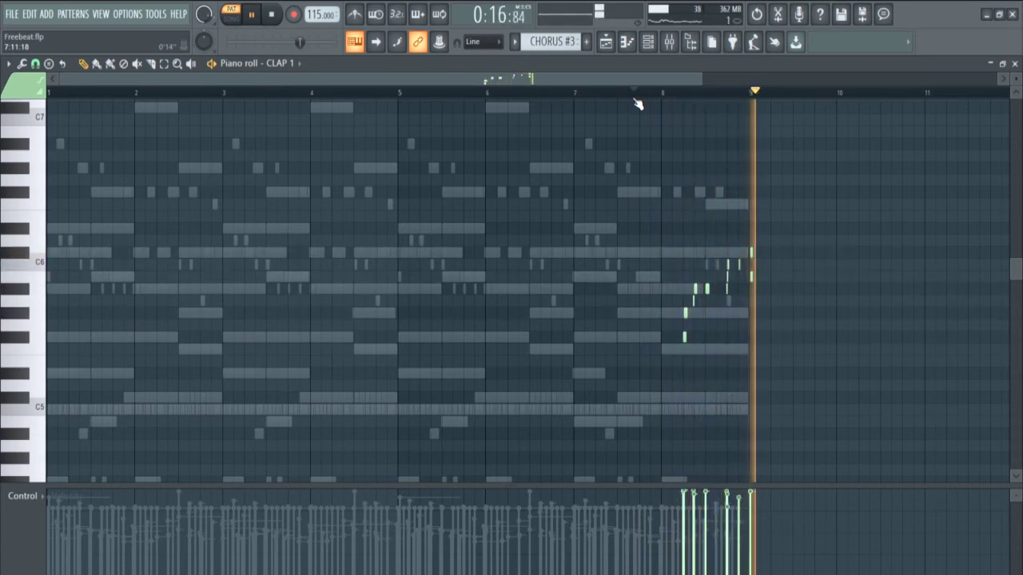
{"action": "key", "text": "space"}
{"action": "key", "text": "F6"}
{"action": "scroll", "coordinate": [802, 189], "scroll_direction": "down", "scroll_amount": 4}
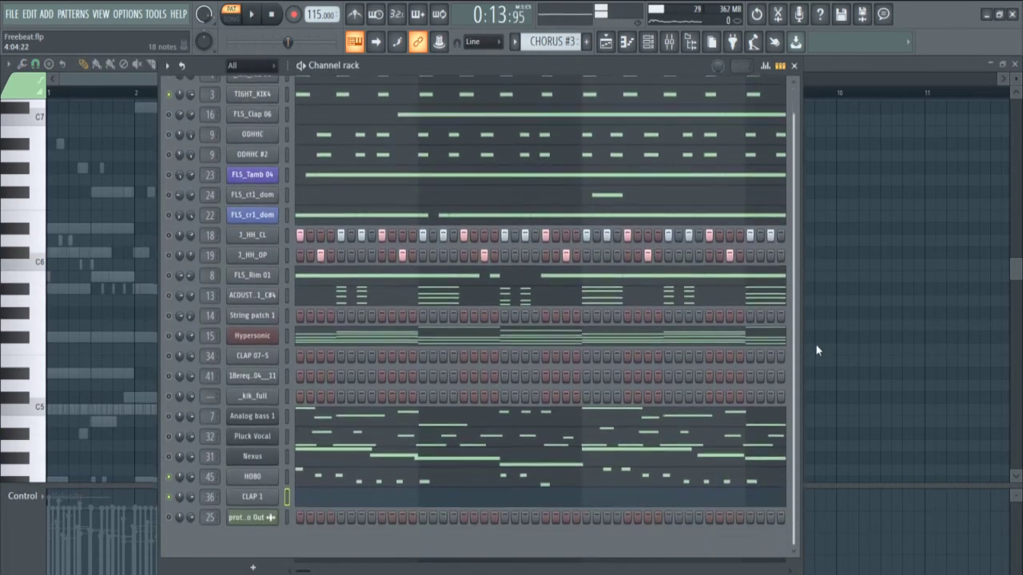
Play the CHORUS #3 pattern once, then drag the song position back to 0:00:00
{"action": "scroll", "coordinate": [799, 467], "scroll_direction": "up", "scroll_amount": 1}
{"action": "key", "text": "space"}
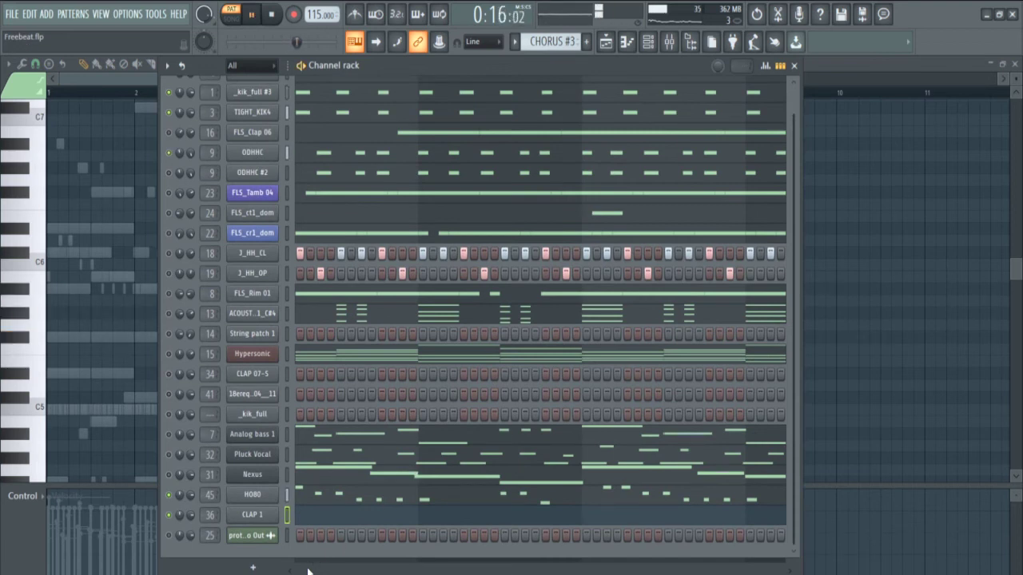
{"action": "key", "text": "space"}
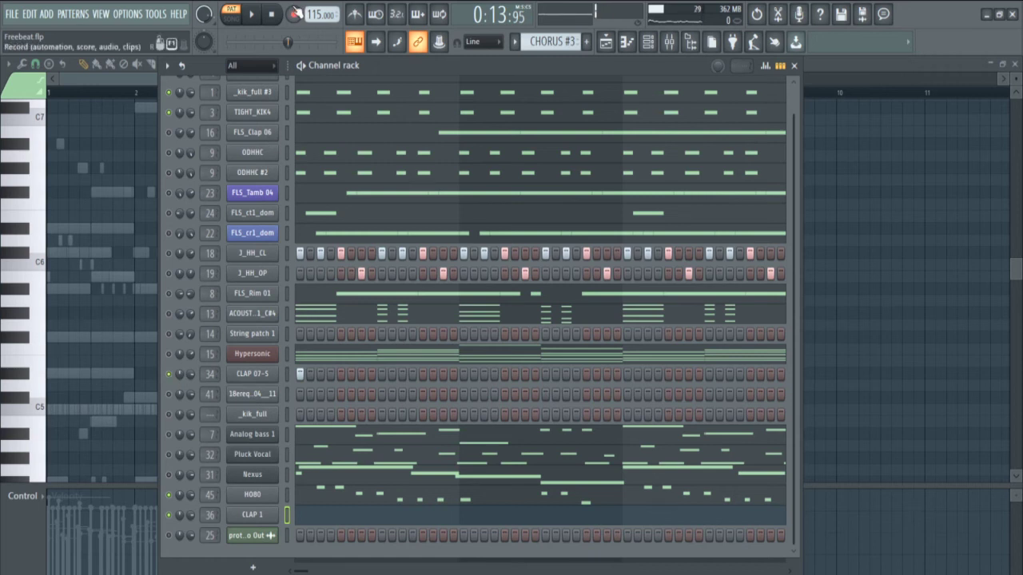
{"action": "left_click_drag", "start_coordinate": [287, 41], "coordinate": [226, 41]}
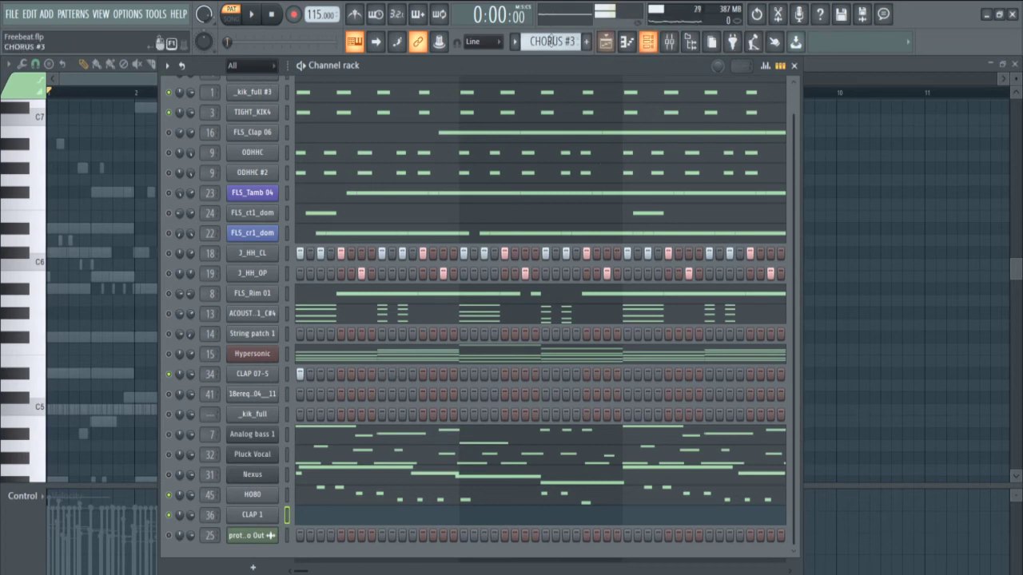
Maximize the Playlist, set position near bar 3, and play the arrangement from Intro into Verse
{"action": "left_click", "coordinate": [605, 41]}
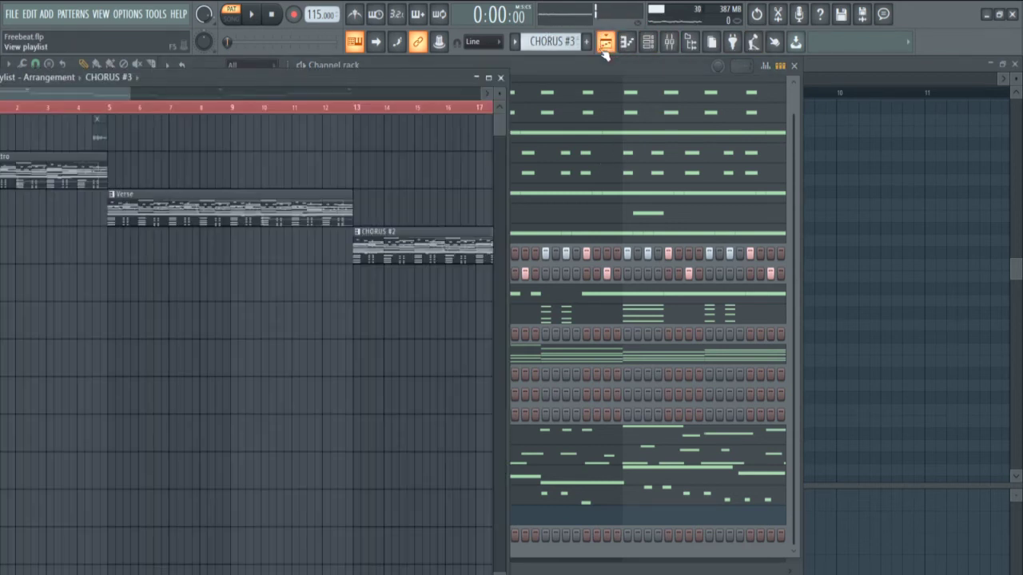
{"action": "left_click", "coordinate": [488, 77]}
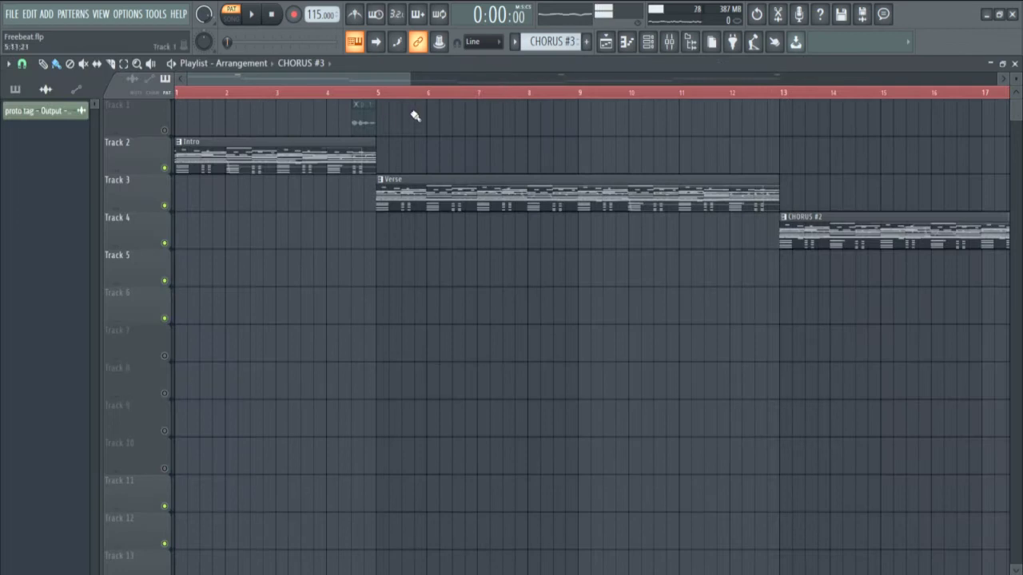
{"action": "left_click", "coordinate": [298, 96]}
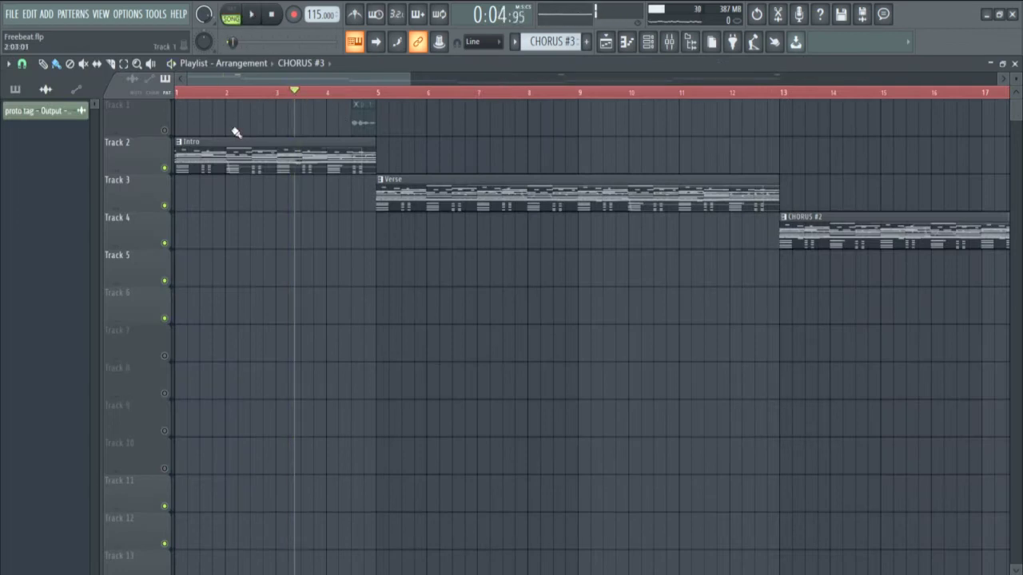
{"action": "left_click", "coordinate": [648, 41]}
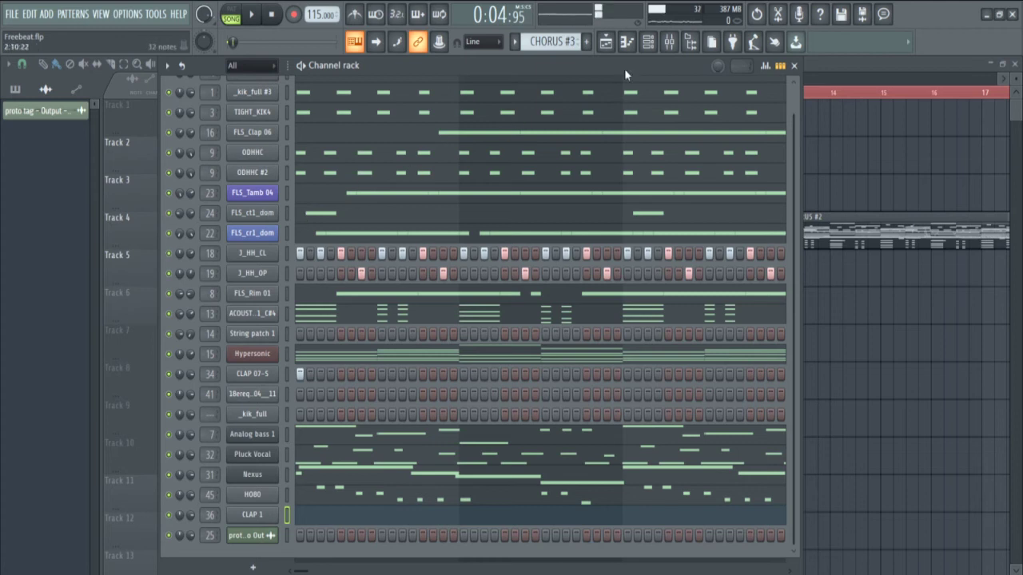
{"action": "left_click", "coordinate": [648, 41]}
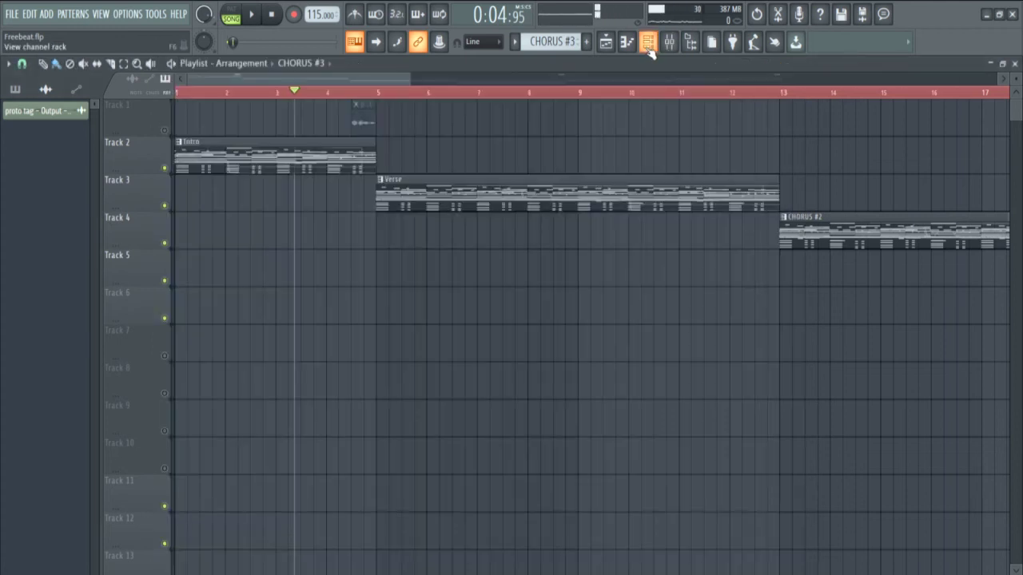
{"action": "key", "text": "space"}
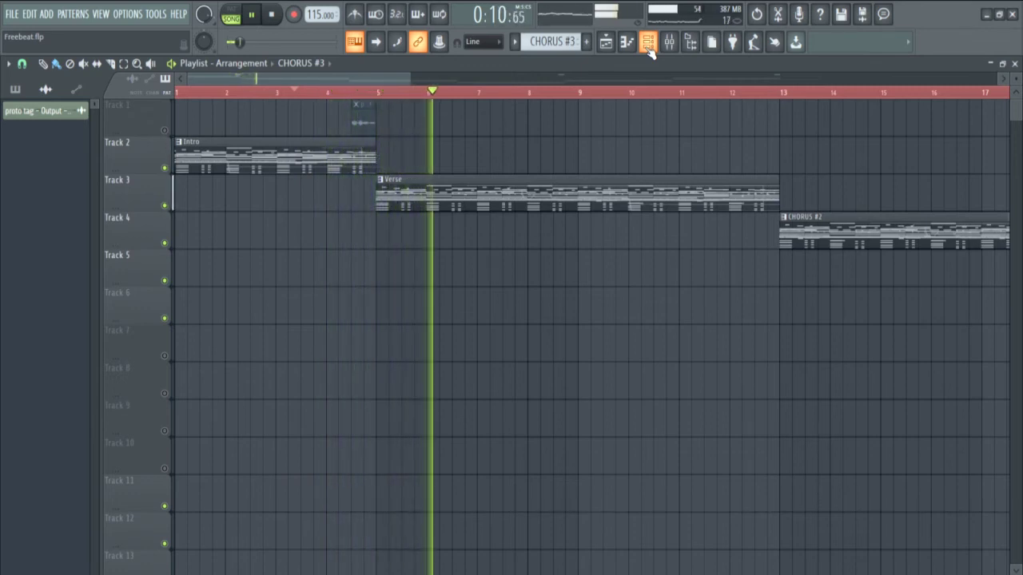
Zoom the playlist out to the full Intro-to-Outro arrangement, stop playback, and briefly check the pattern list and channel rack
{"action": "left_click_drag", "start_coordinate": [411, 77], "coordinate": [900, 475]}
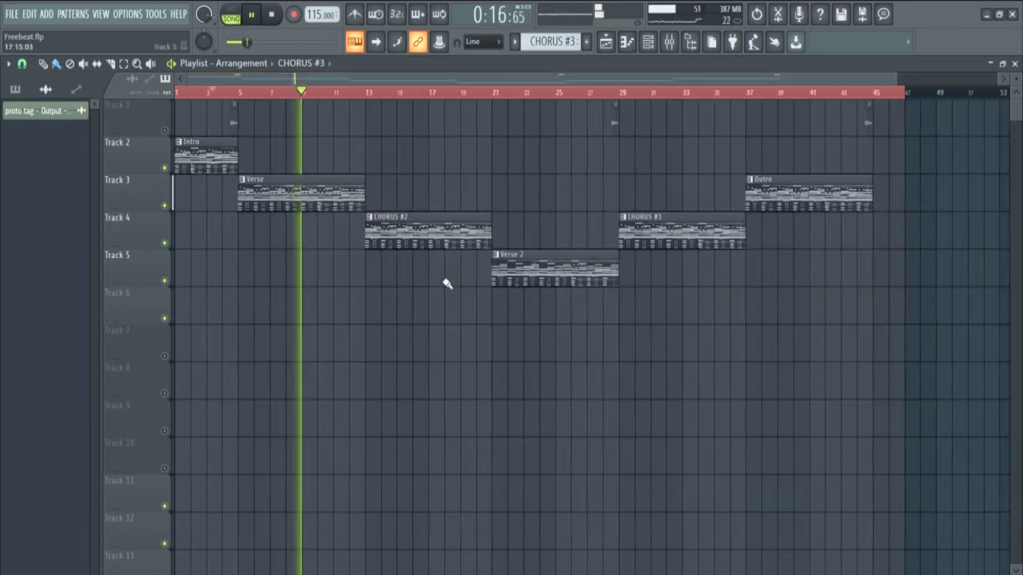
{"action": "key", "text": "space"}
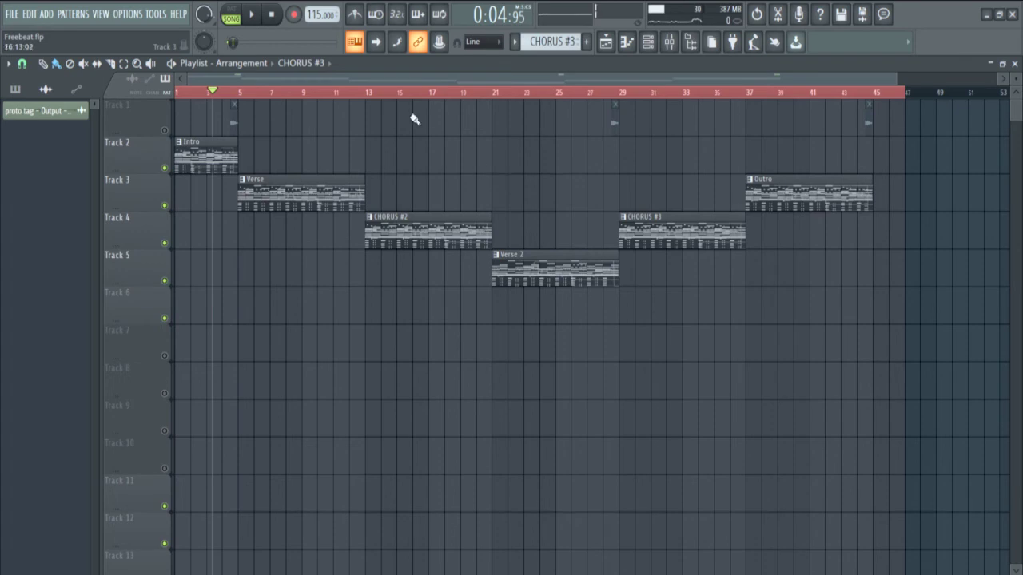
{"action": "left_click", "coordinate": [515, 41]}
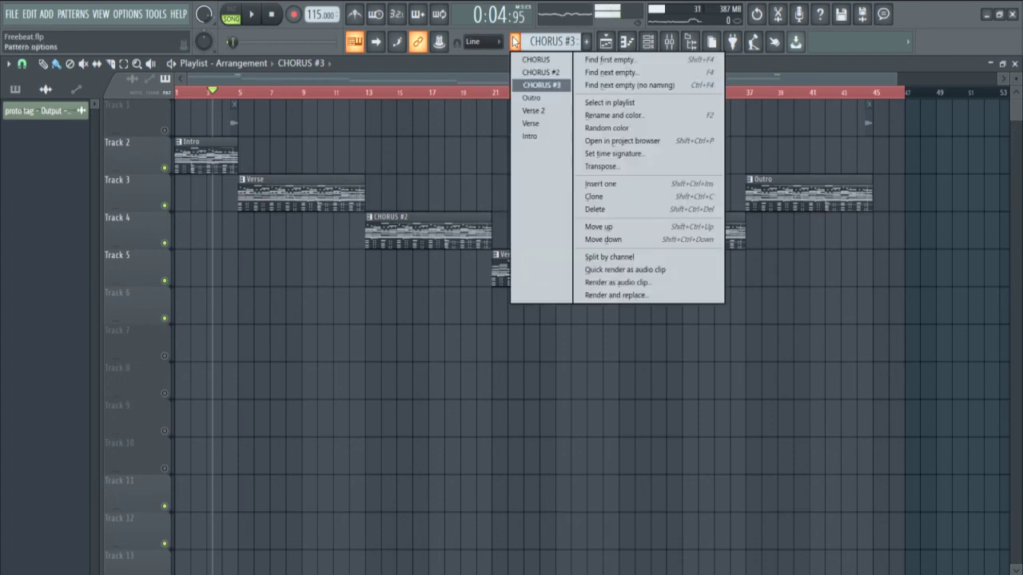
{"action": "left_click", "coordinate": [514, 44]}
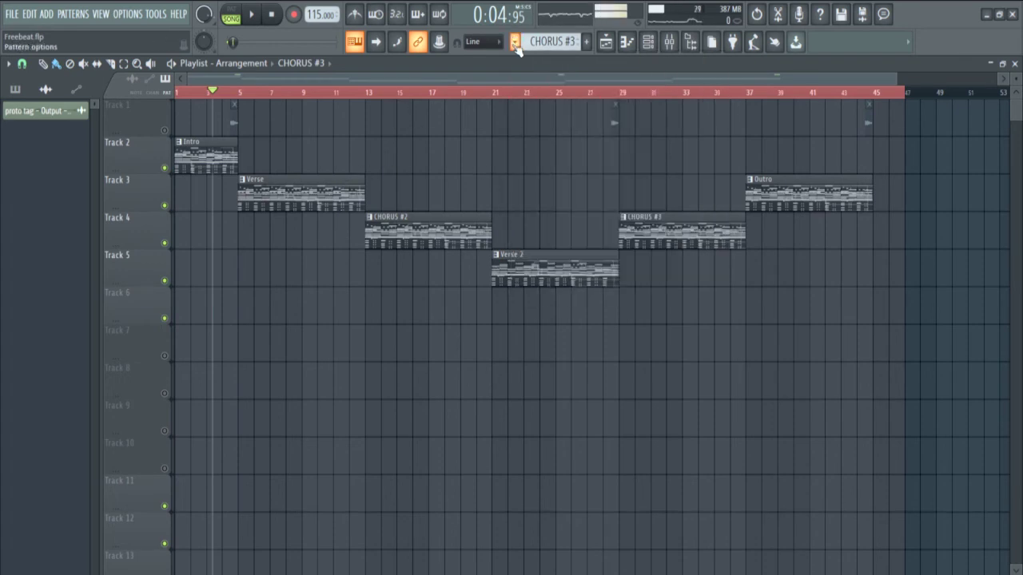
{"action": "left_click", "coordinate": [648, 42]}
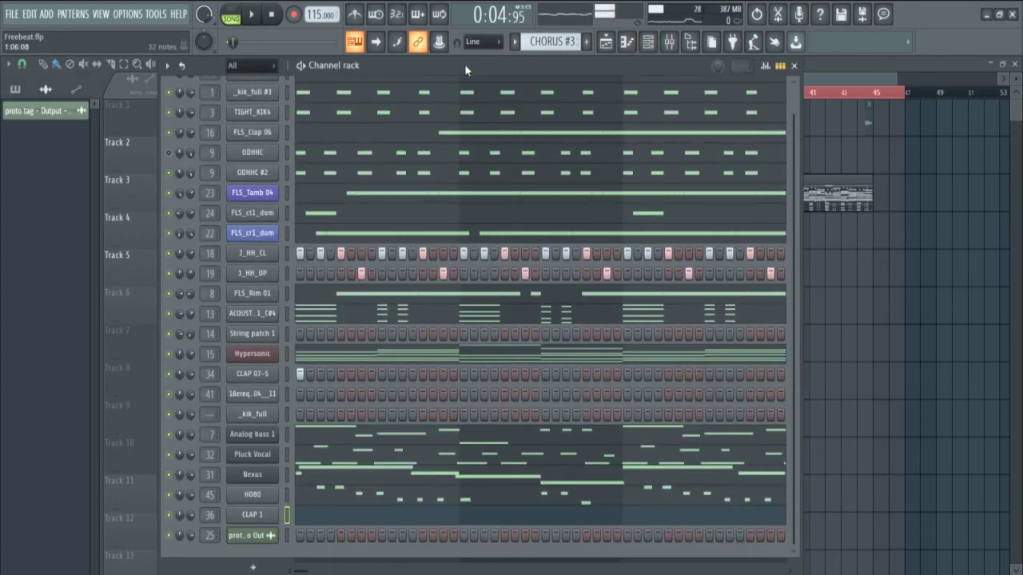
{"action": "left_click", "coordinate": [606, 42]}
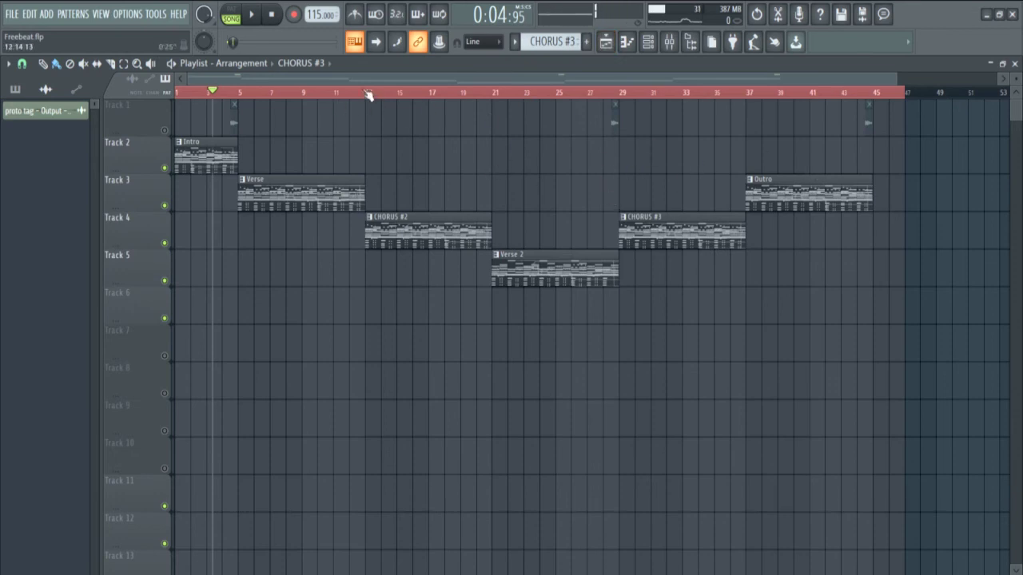
Play the arrangement from around bar 11, then stop and rewind to bar 1
{"action": "left_click", "coordinate": [334, 93]}
{"action": "key", "text": "space"}
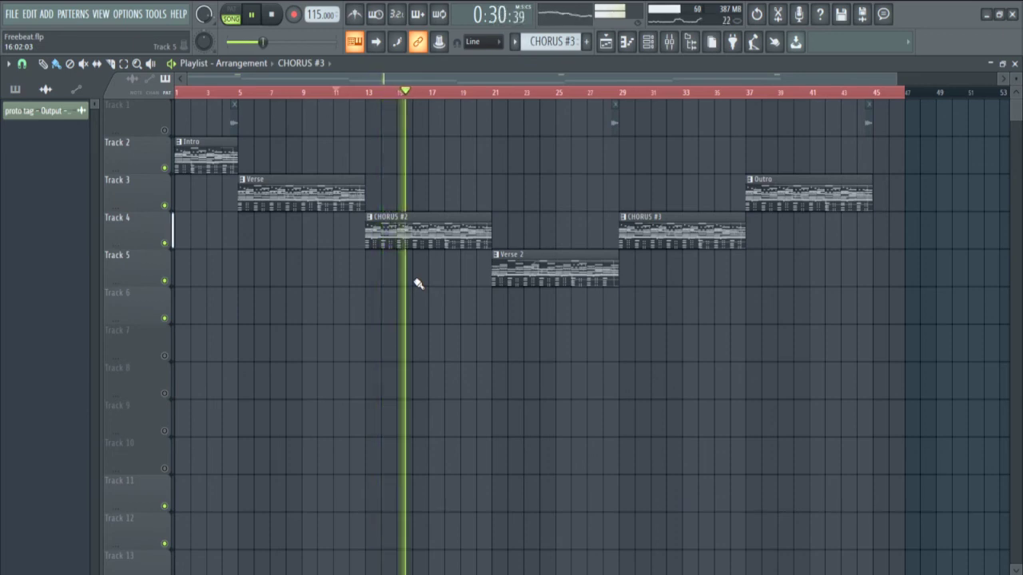
{"action": "key", "text": "space"}
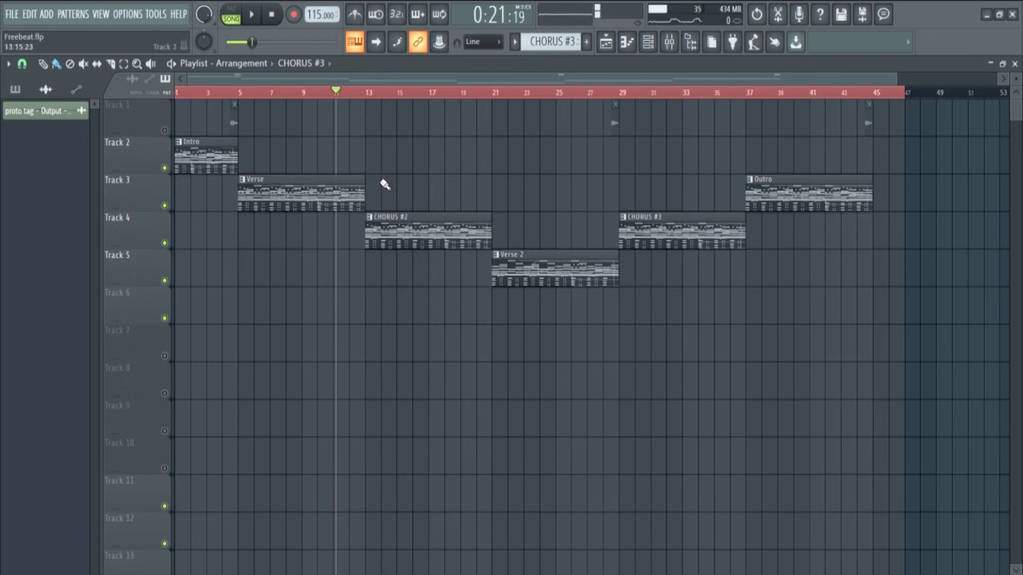
{"action": "key", "text": "Home"}
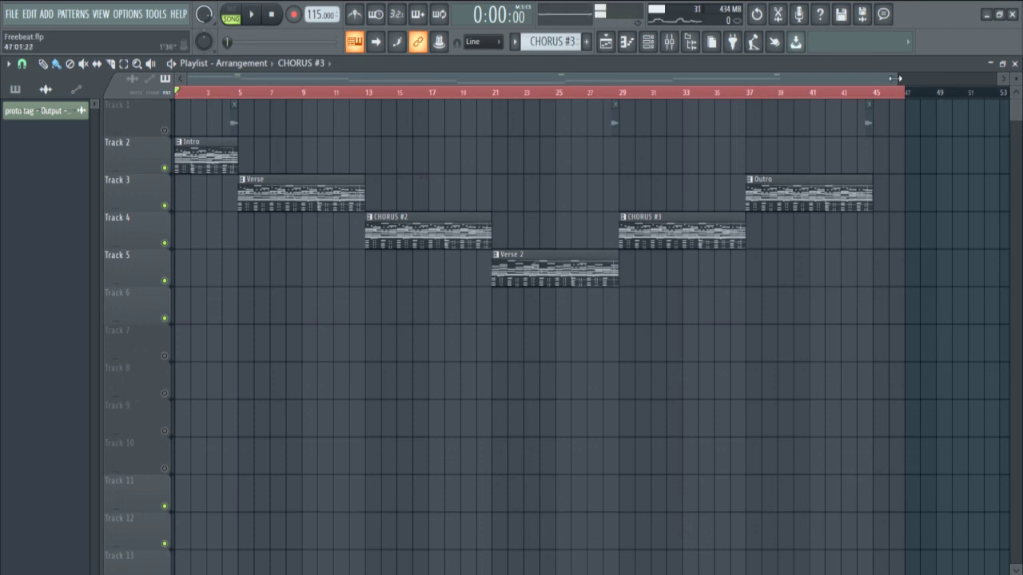
{"action": "left_click_drag", "start_coordinate": [891, 78], "coordinate": [917, 137]}
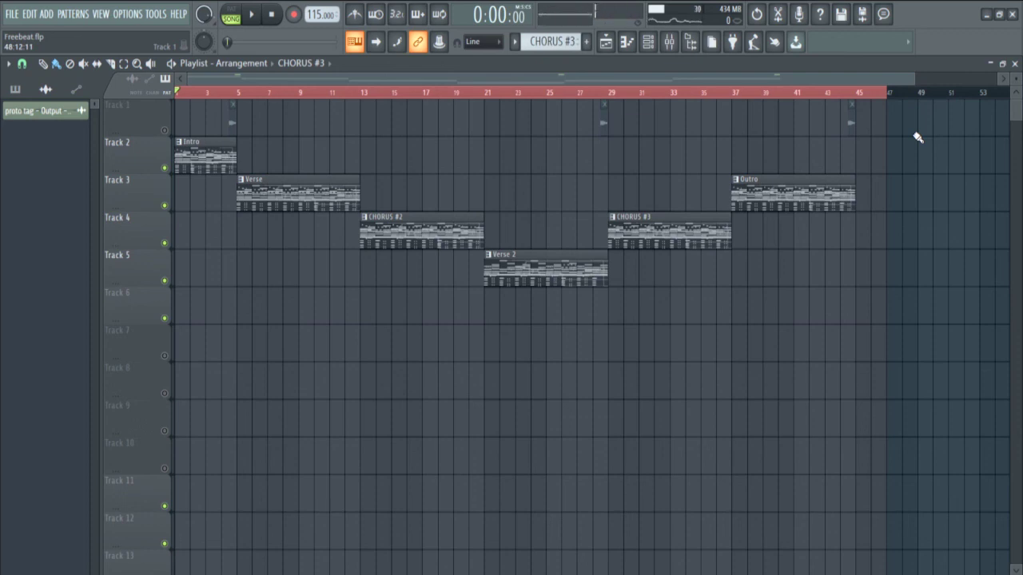
{"action": "left_click_drag", "start_coordinate": [916, 79], "coordinate": [919, 84]}
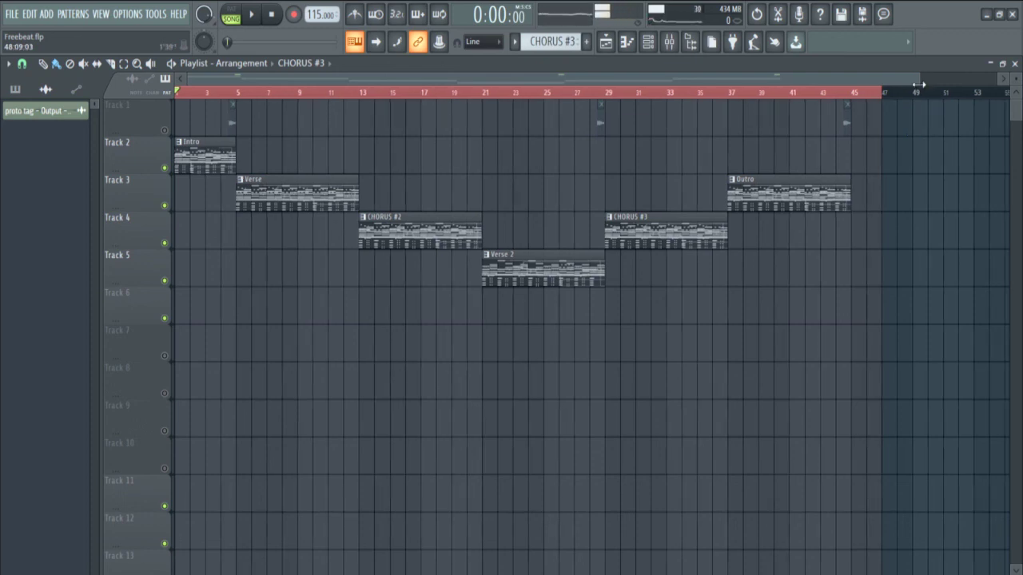